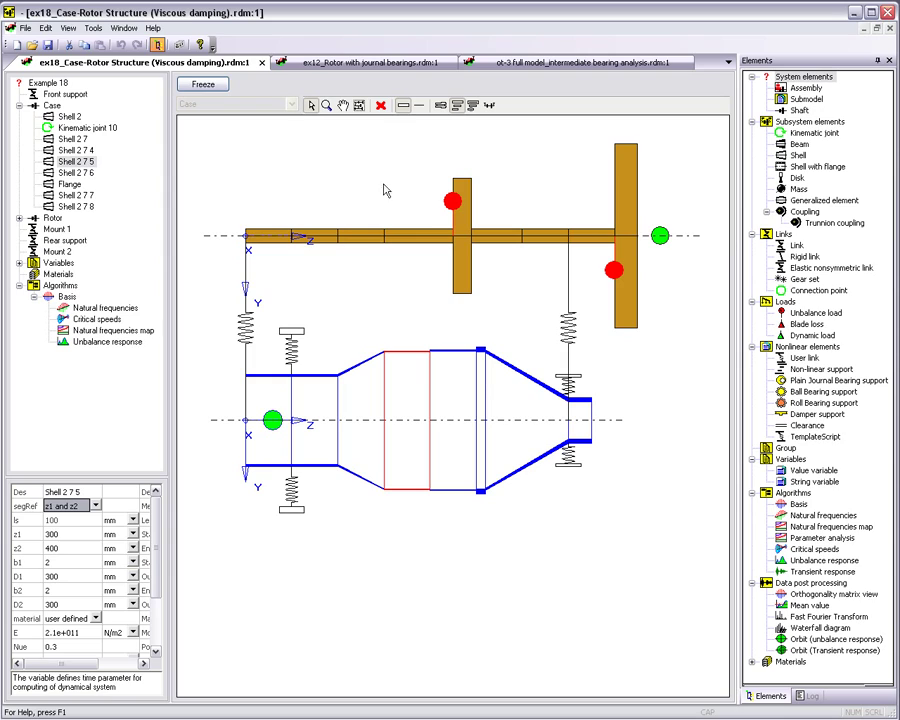
Step: Switch from the case overlaid on the rotor axis to rotor and case drawn apart, rotor on top
left_click(441, 107)
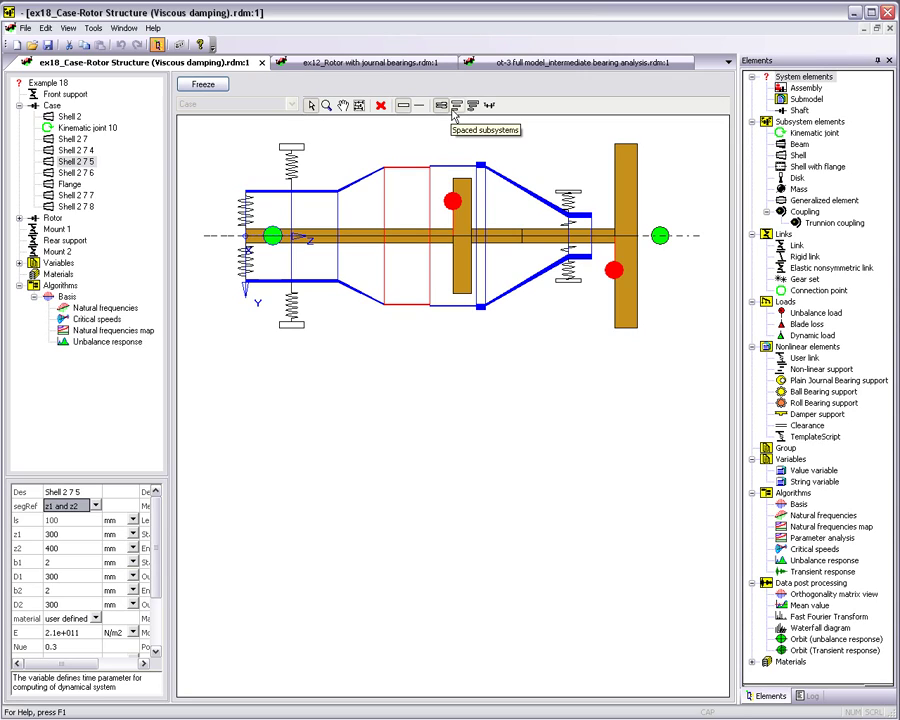
left_click(455, 107)
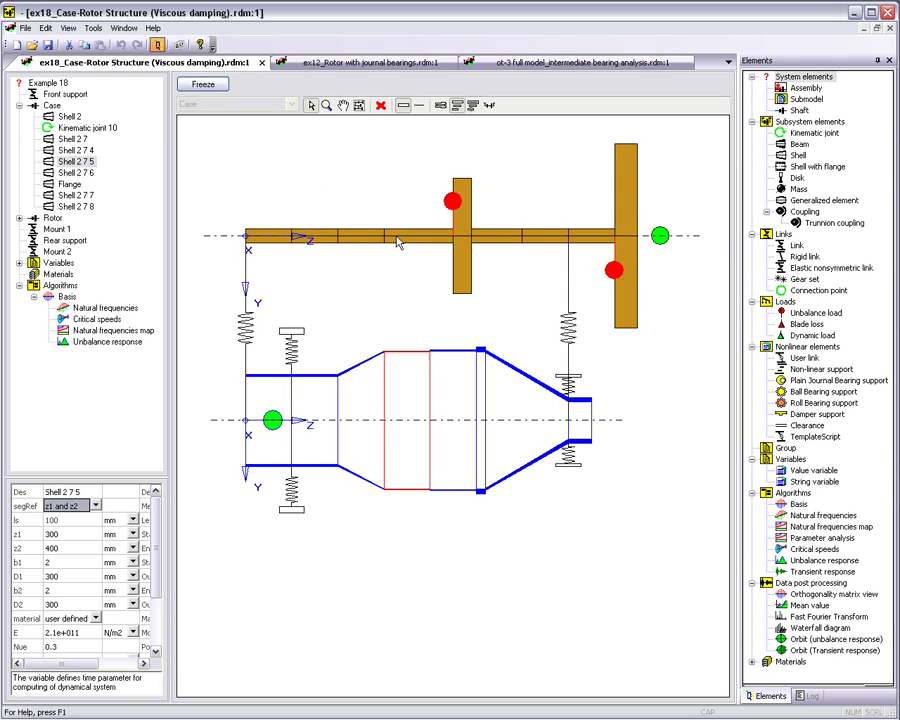
Step: Inspect the properties of the front support, rear support and Mount 1
left_click(398, 243)
left_click(245, 328)
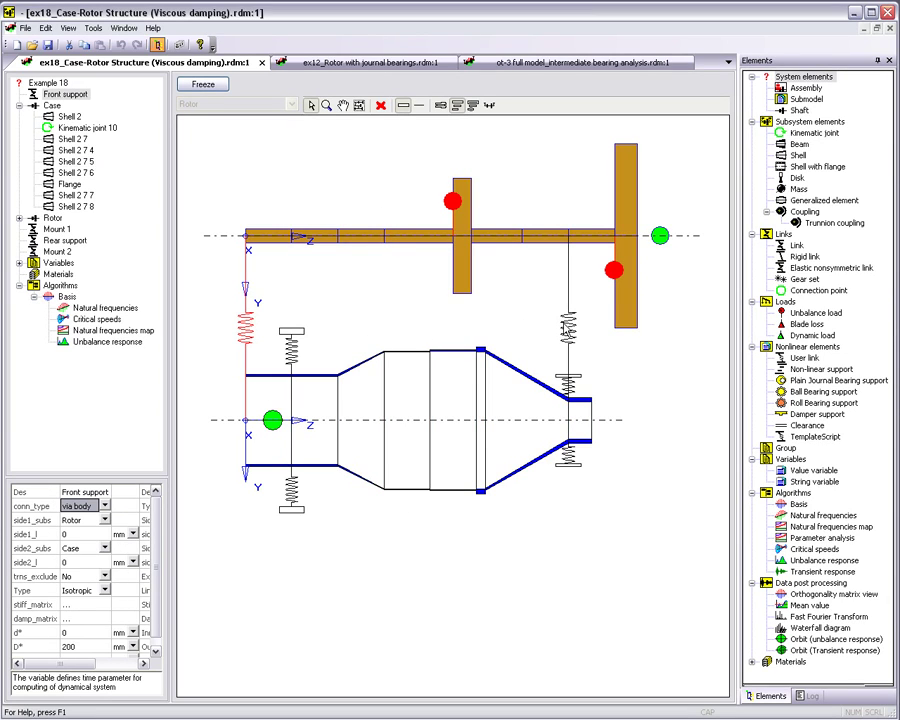
left_click(566, 325)
left_click(213, 242)
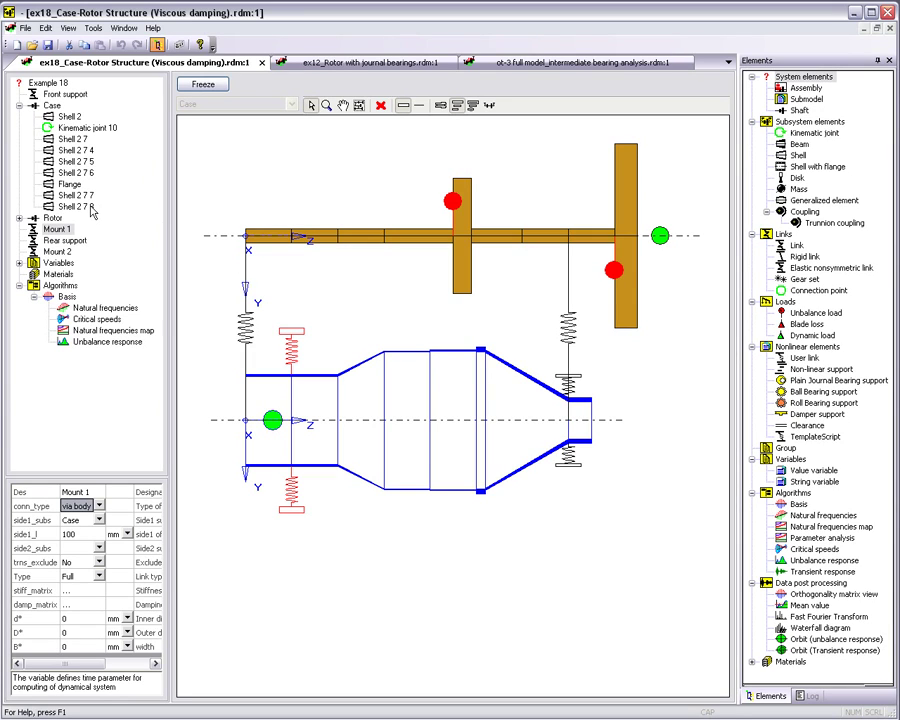
Step: Step through sections Shell 2 7 6 to Shell 2 7 4, ending on Mount 2's isotropic 700 mm link
left_click(80, 174)
key("Up")
key("Up")
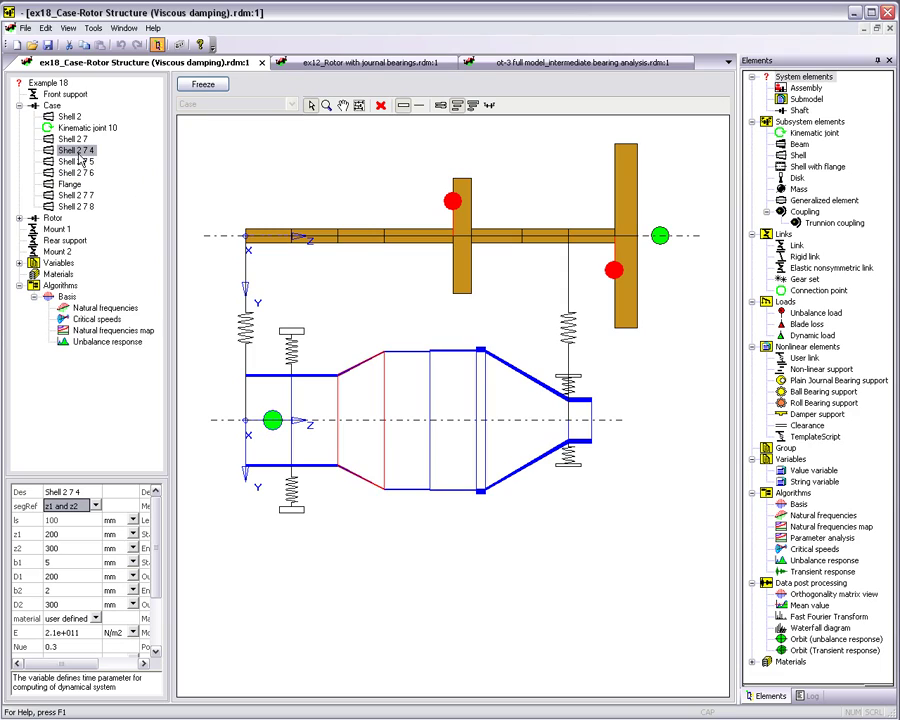
left_click(56, 251)
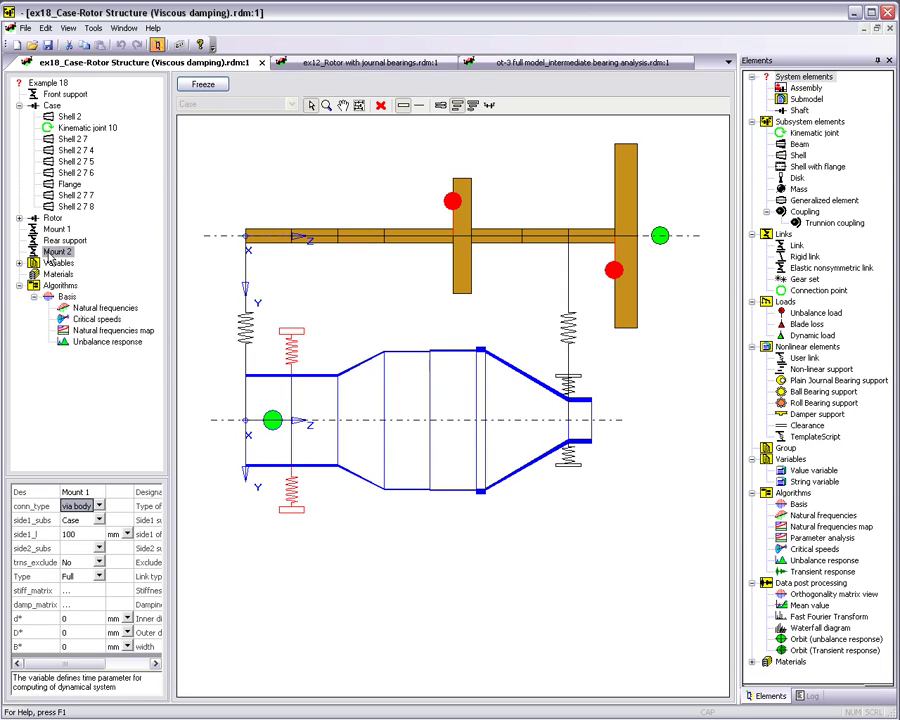
left_click(60, 558)
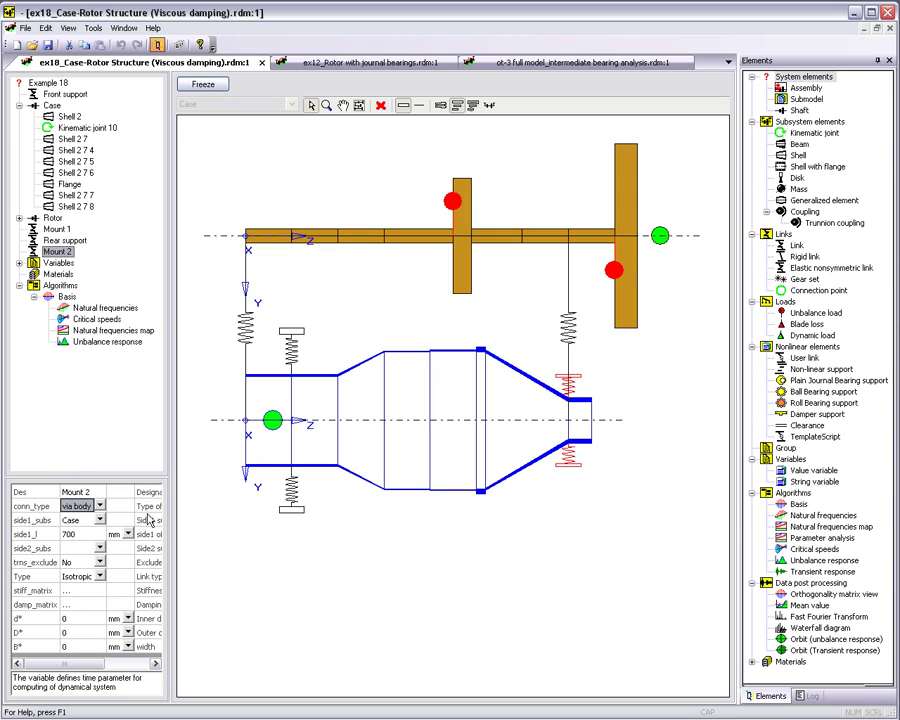
left_click(795, 262)
left_click(806, 697)
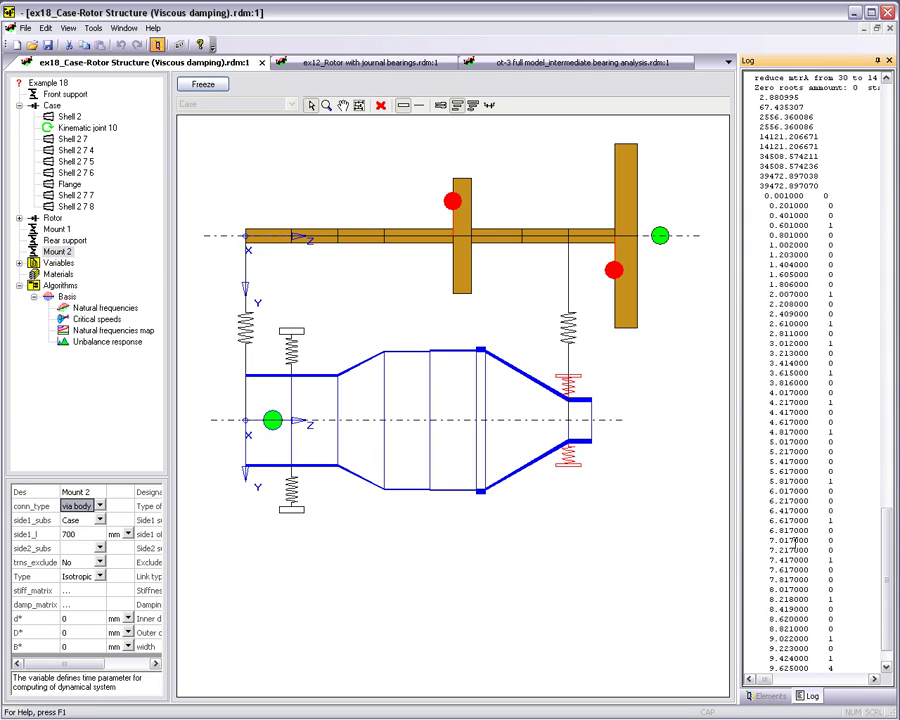
left_click(769, 696)
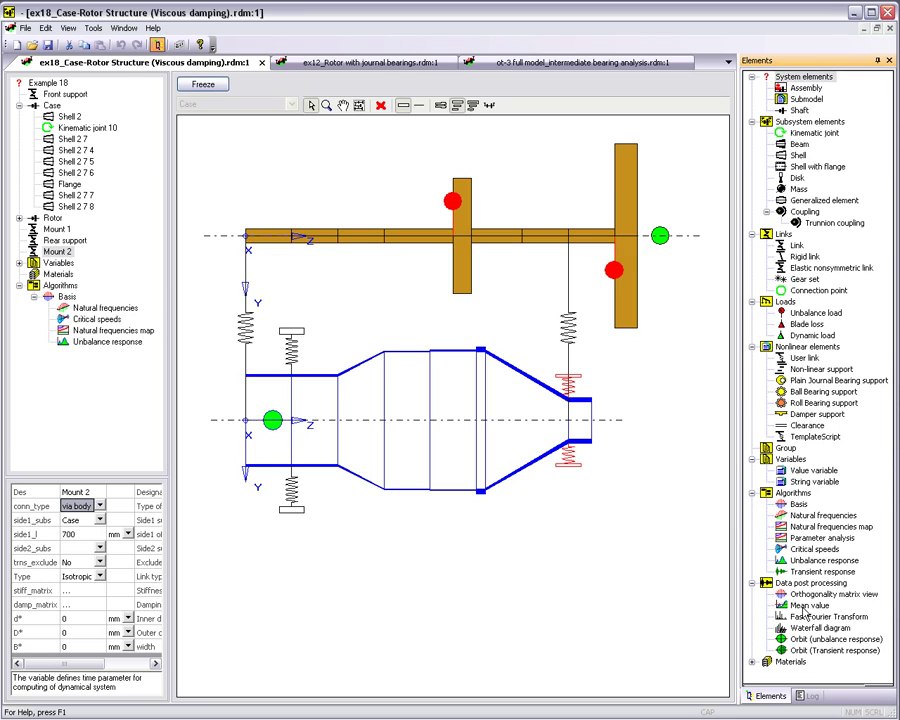
left_click(753, 662)
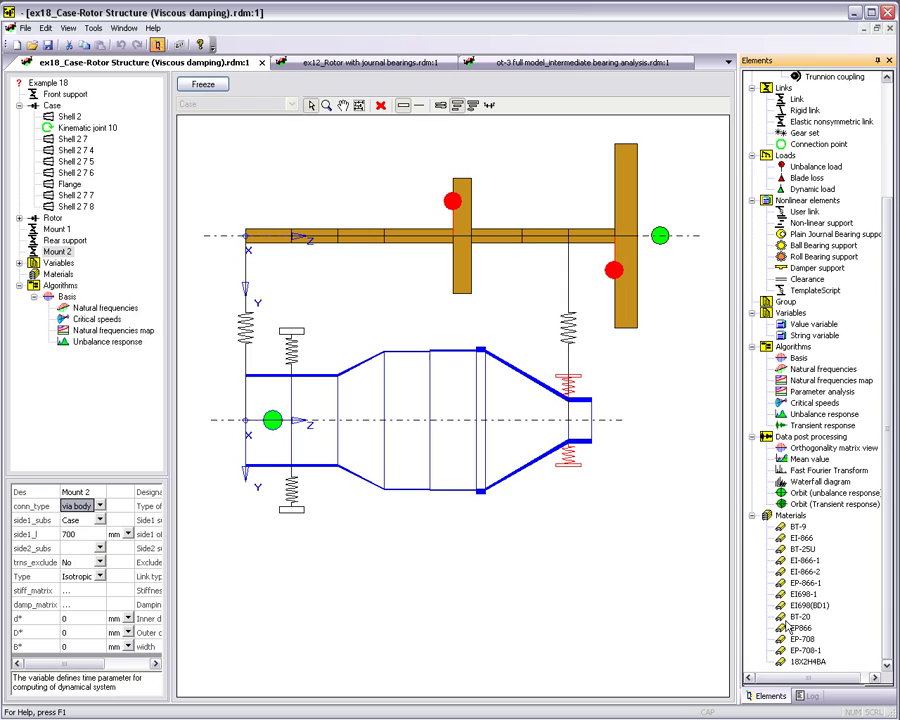
left_click(765, 515)
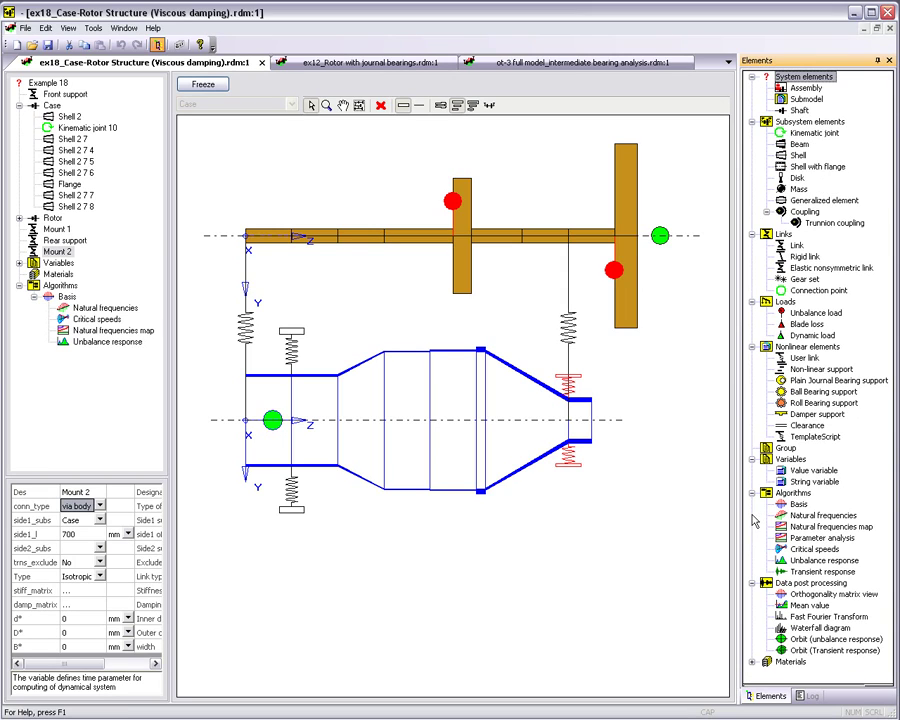
left_click(816, 167)
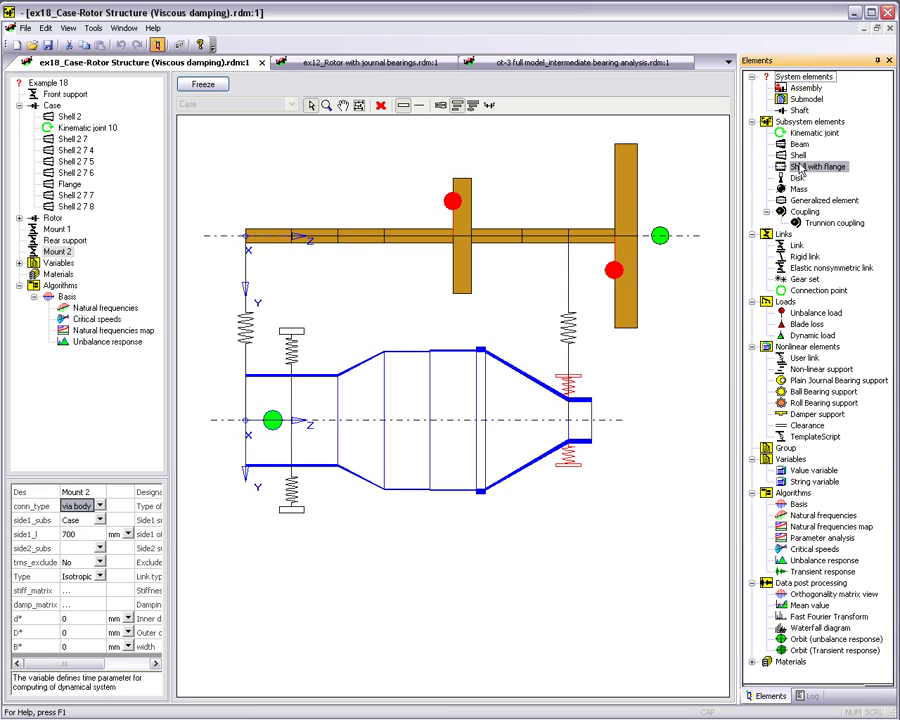
left_click(834, 223)
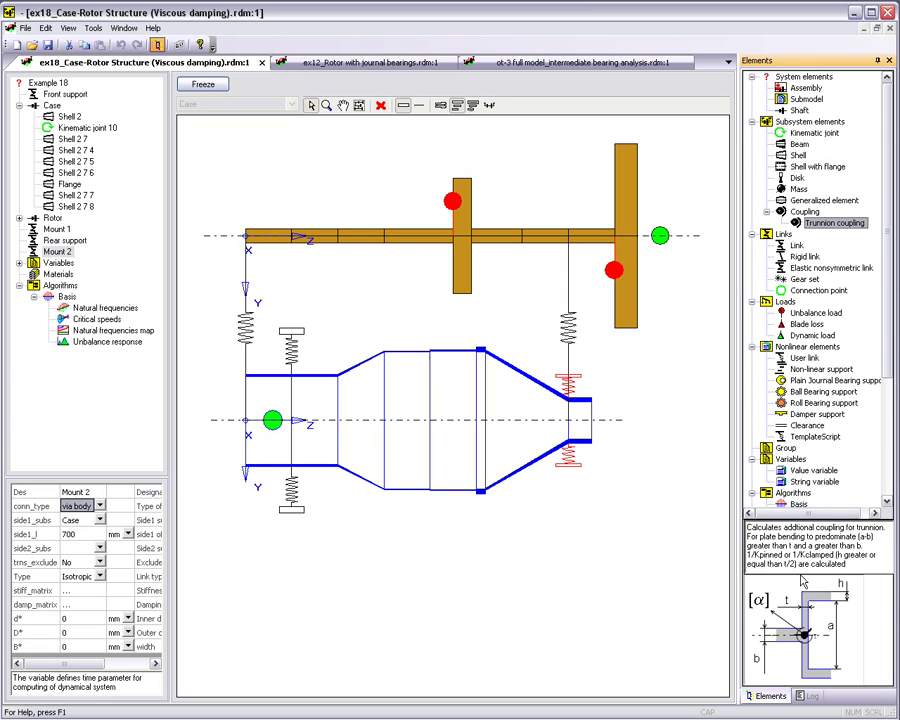
left_click(785, 76)
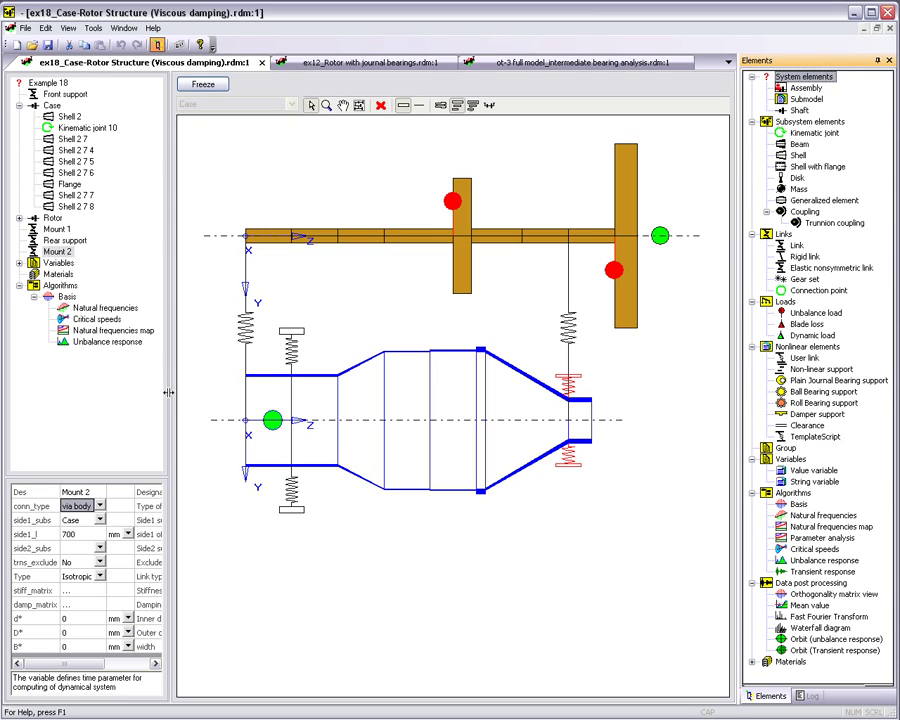
Step: Widen the model tree pane, float the Log panel to the right, and restore the element library
left_click_drag(168, 393, 263, 400)
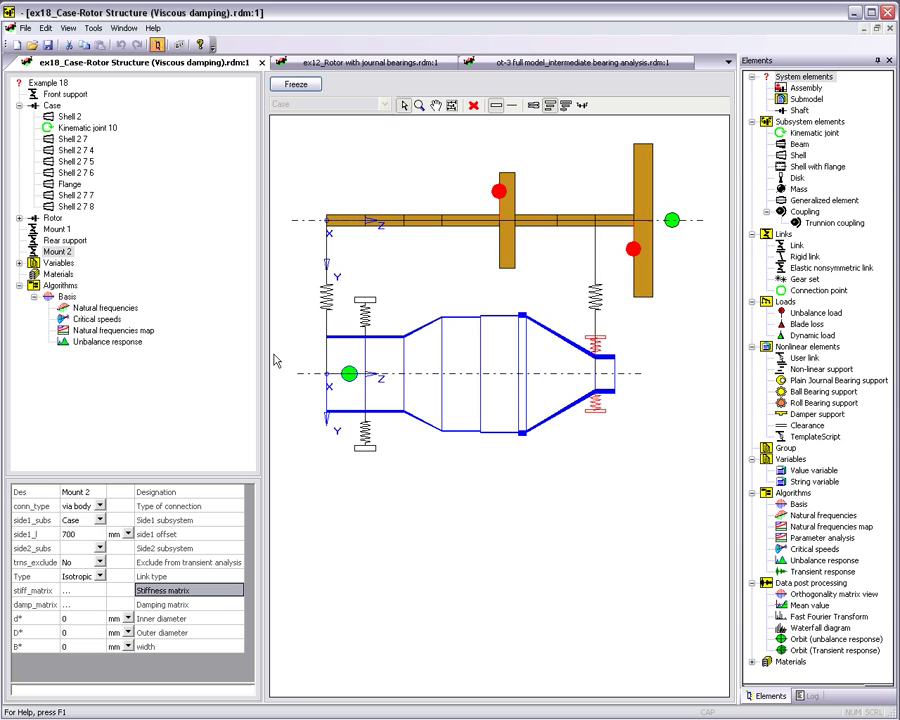
mouse_move(185, 147)
left_mouse_down()
mouse_move(194, 218)
mouse_move(150, 218)
left_mouse_up()
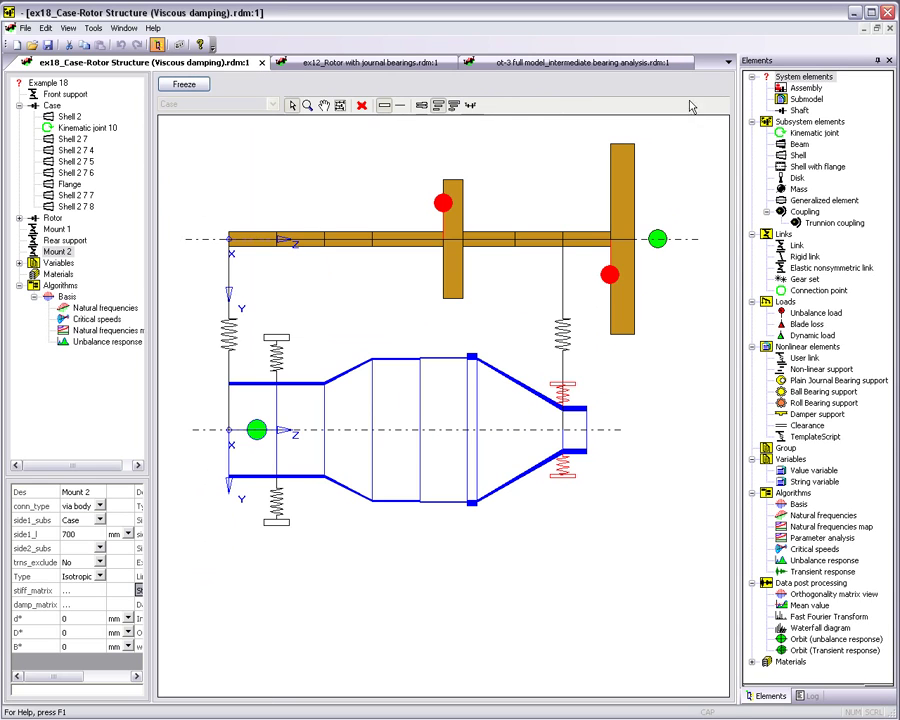
left_click(876, 60)
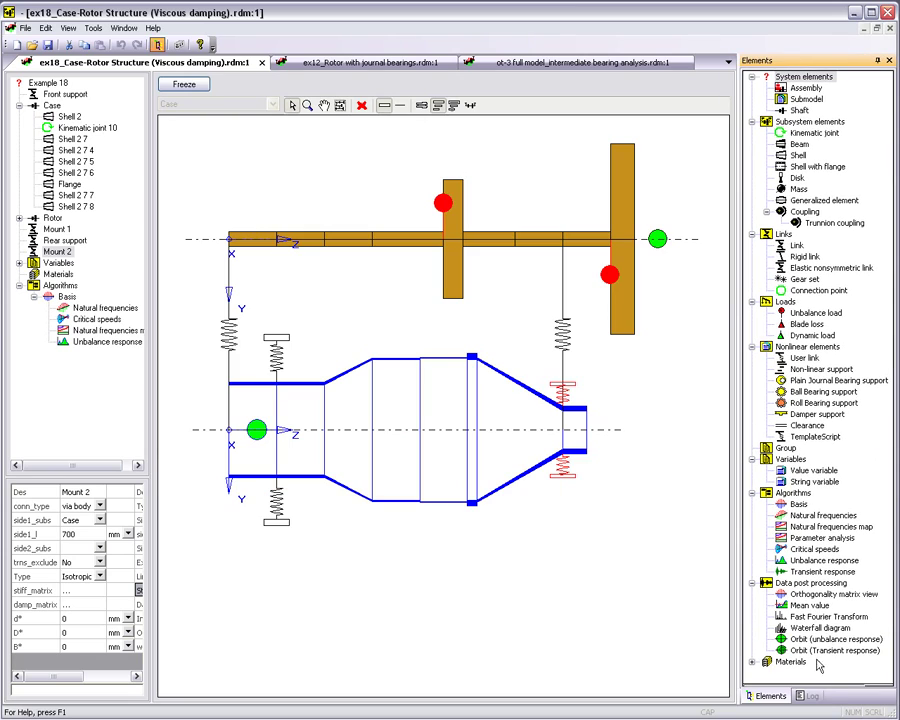
mouse_move(685, 689)
left_mouse_down()
mouse_move(452, 465)
mouse_move(22, 378)
left_mouse_up()
mouse_move(92, 65)
left_mouse_down()
mouse_move(815, 390)
mouse_move(812, 476)
left_mouse_up()
left_click(768, 692)
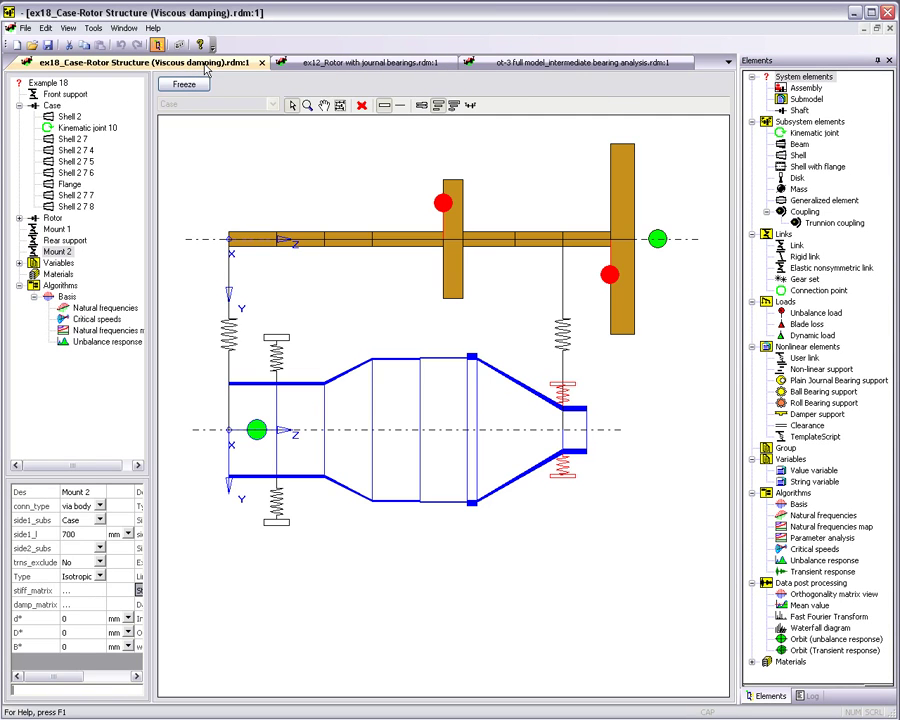
Step: Open the Basis analysis, view the 1570.0 and 4190.5 modes, and display the Case subsystem
left_click(63, 299)
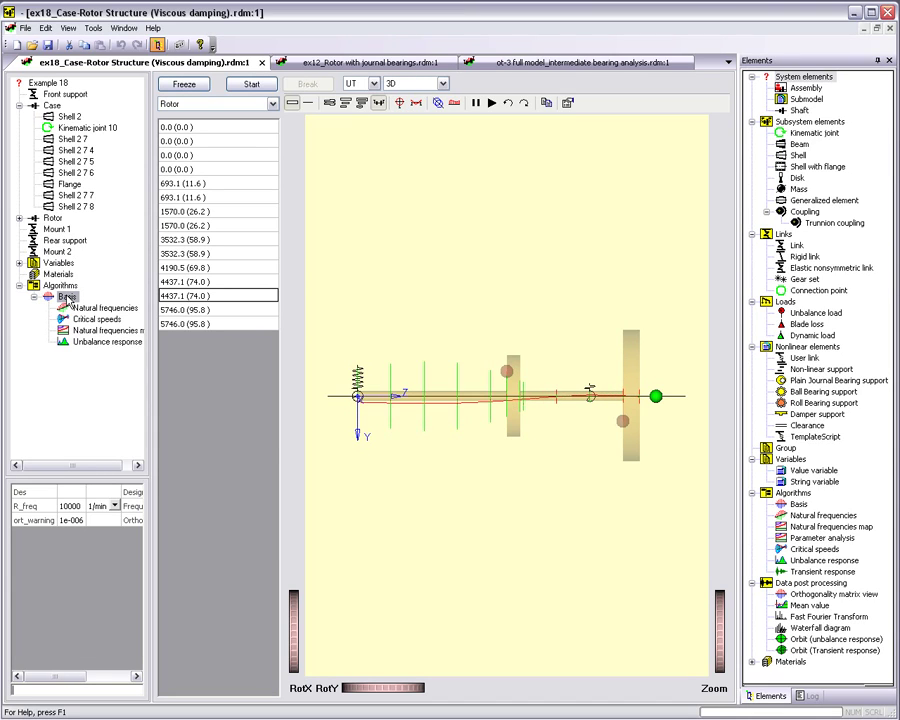
left_click(194, 225)
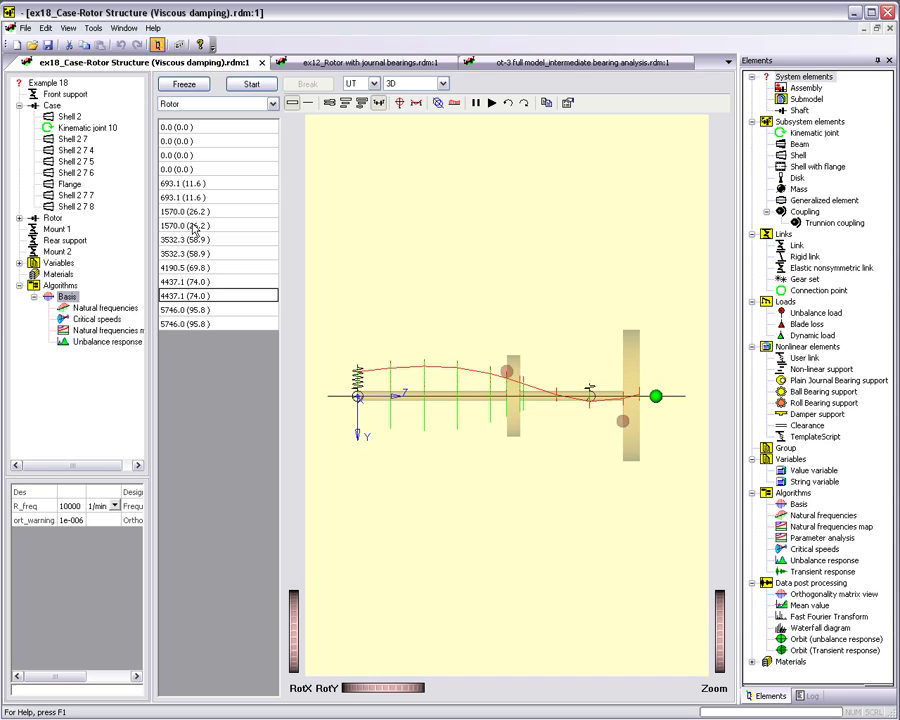
left_click(195, 267)
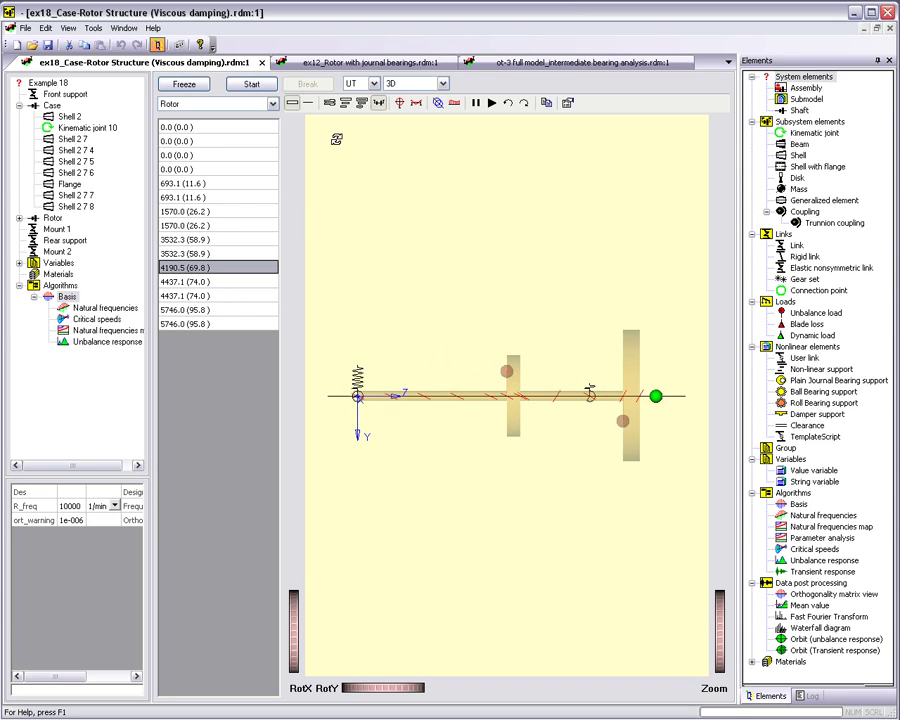
left_click(258, 104)
left_click(172, 121)
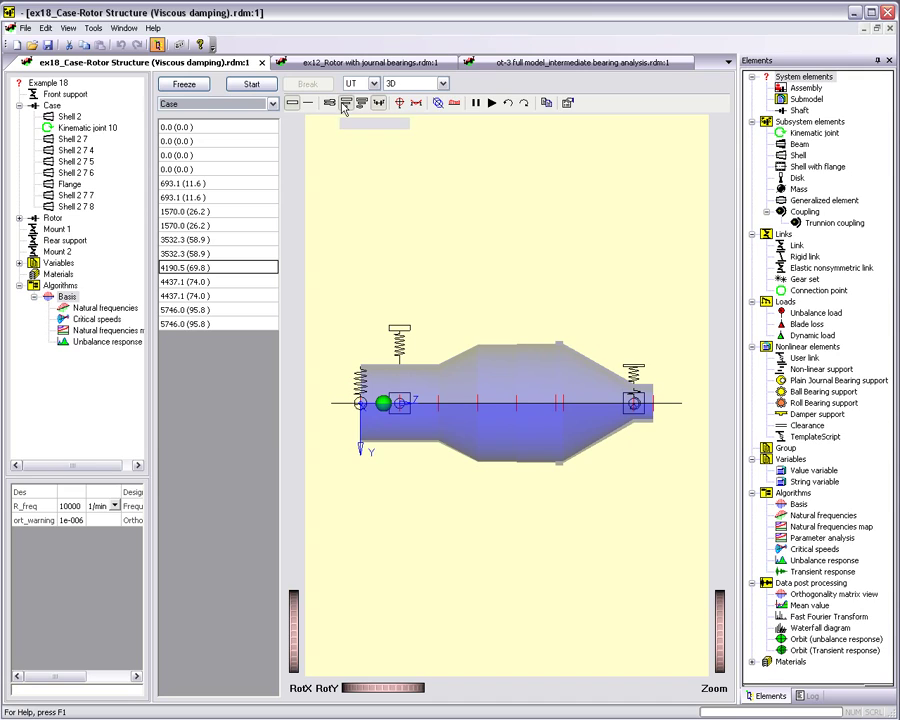
Step: Animate the full assembly in the 5746.0 (95.8) mode, rotating it and toggling the shaded shells
left_click(243, 82)
left_click_drag(381, 153, 425, 185)
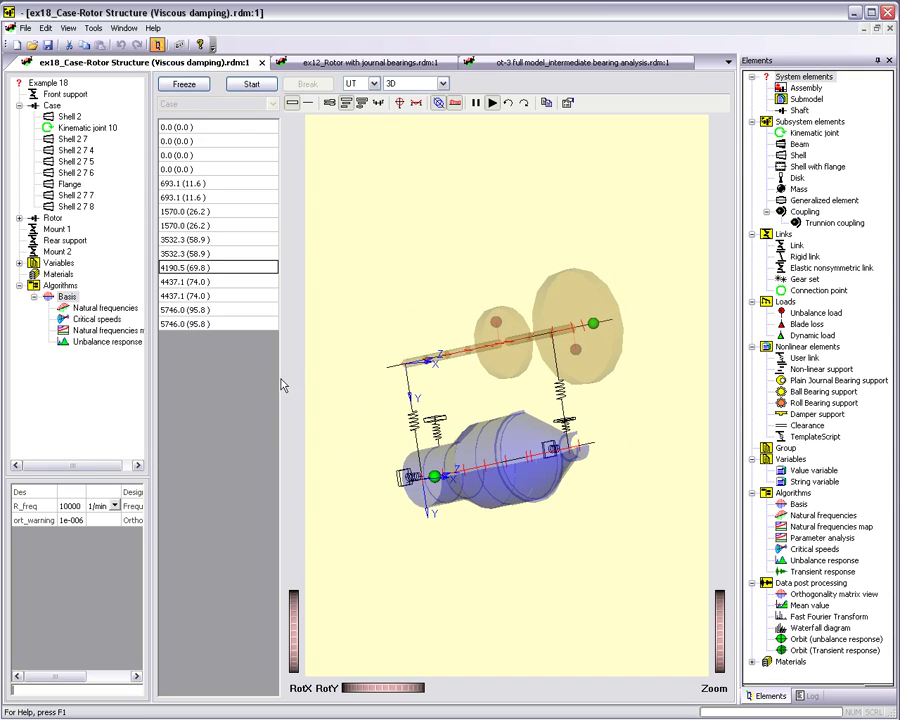
left_click(219, 324)
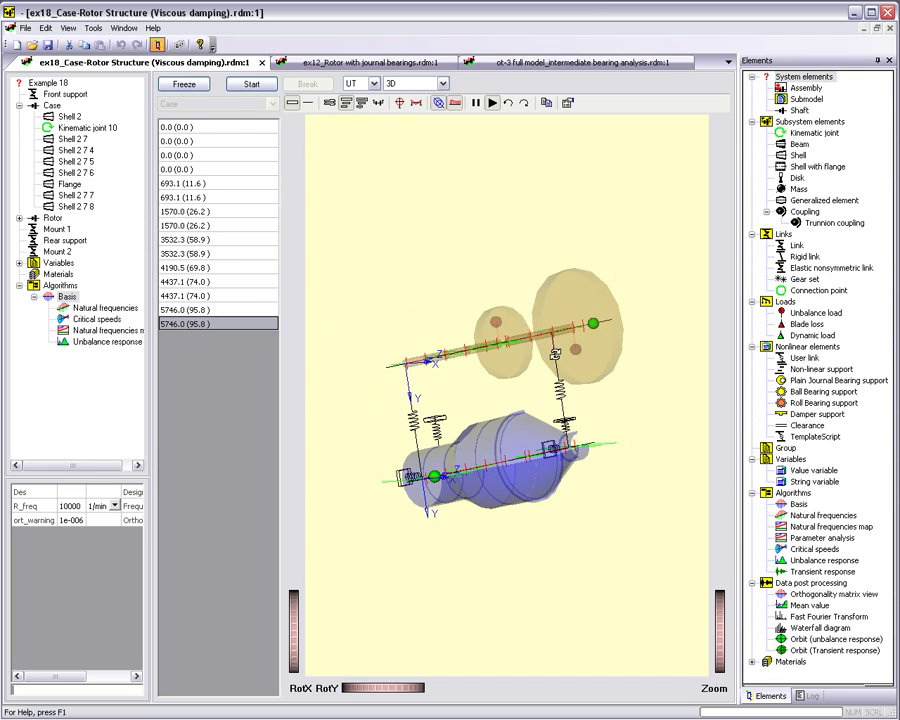
left_click_drag(353, 327, 591, 494)
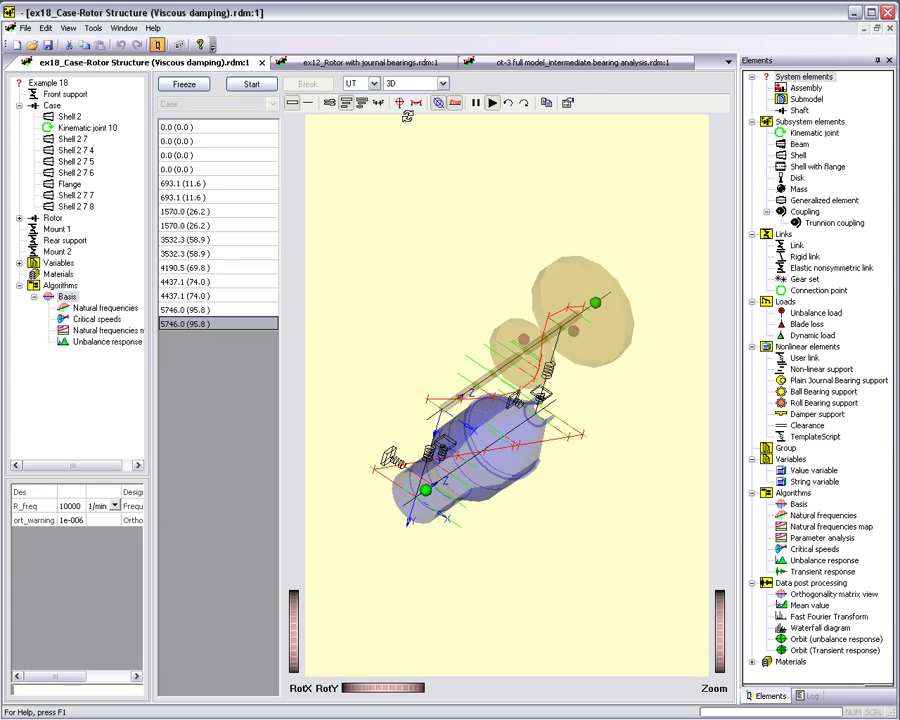
left_click(307, 104)
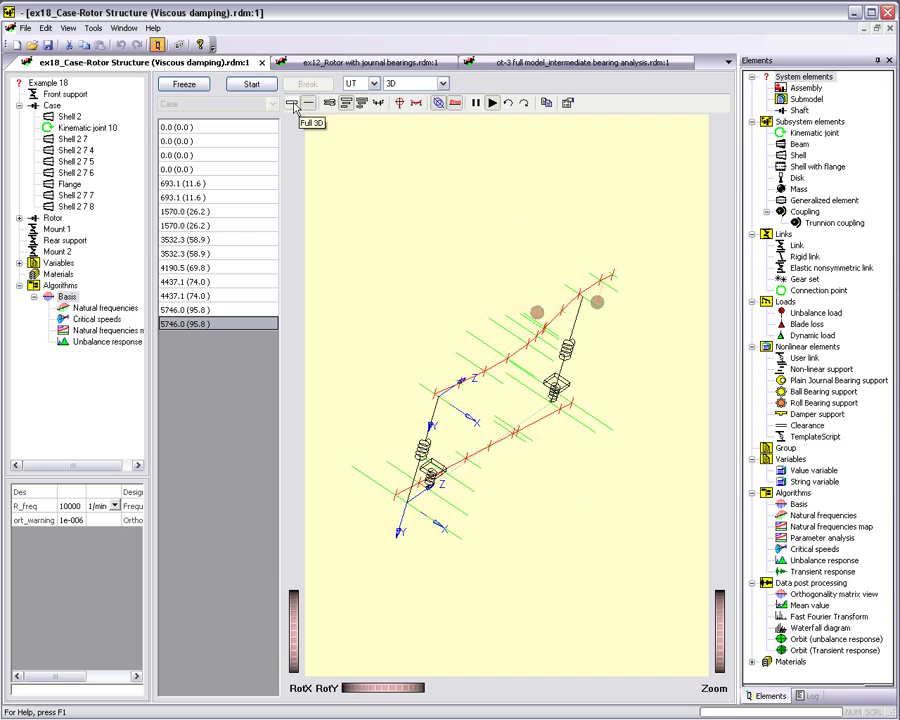
left_click(293, 104)
Step: Open Natural frequencies, view the 977.8 and 4865.6 mode shapes, and read the t_pr description
left_click(118, 307)
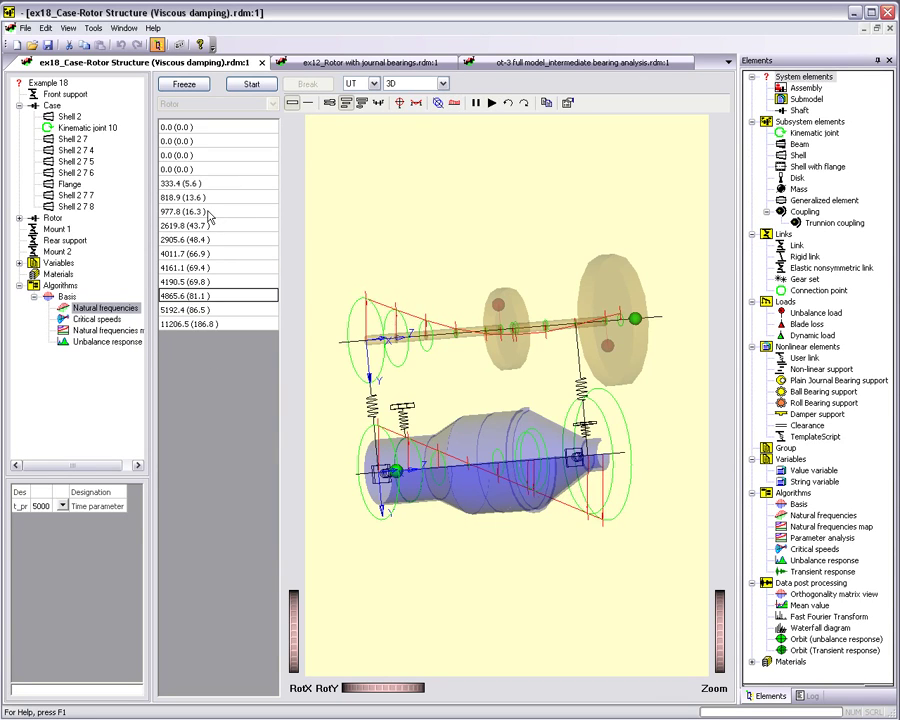
left_click(210, 215)
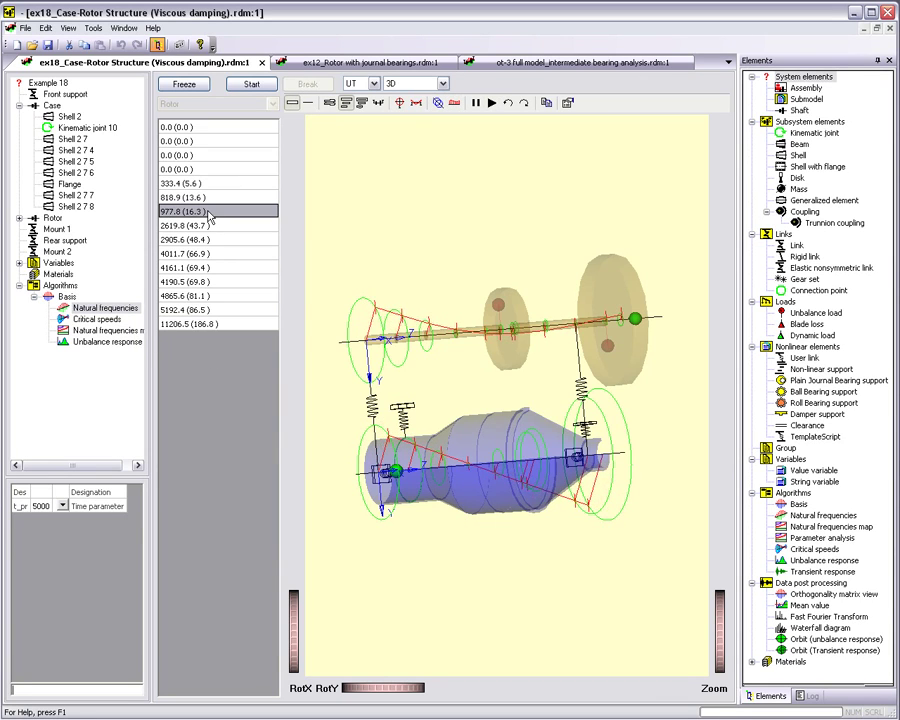
left_click(201, 297)
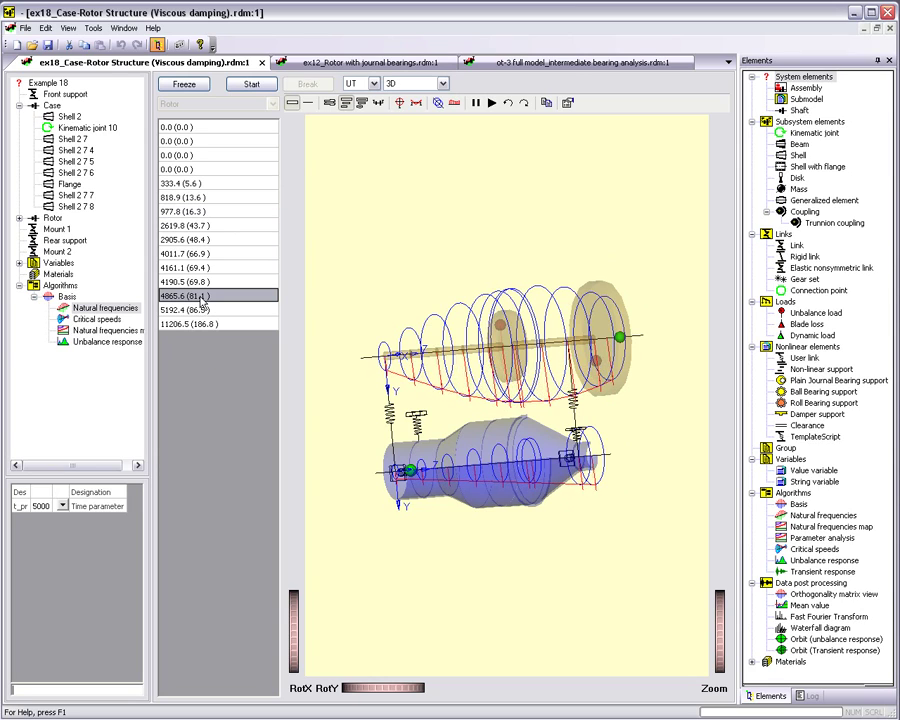
left_click(41, 506)
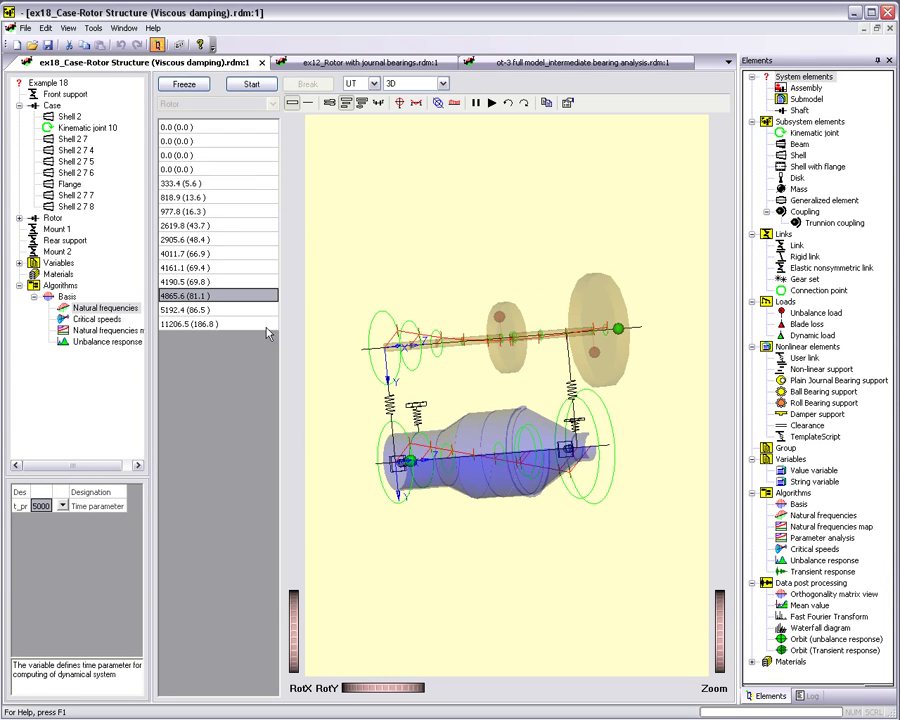
Step: Show the 4865.6 mode results as a table, then return to the 3D view
left_click(412, 84)
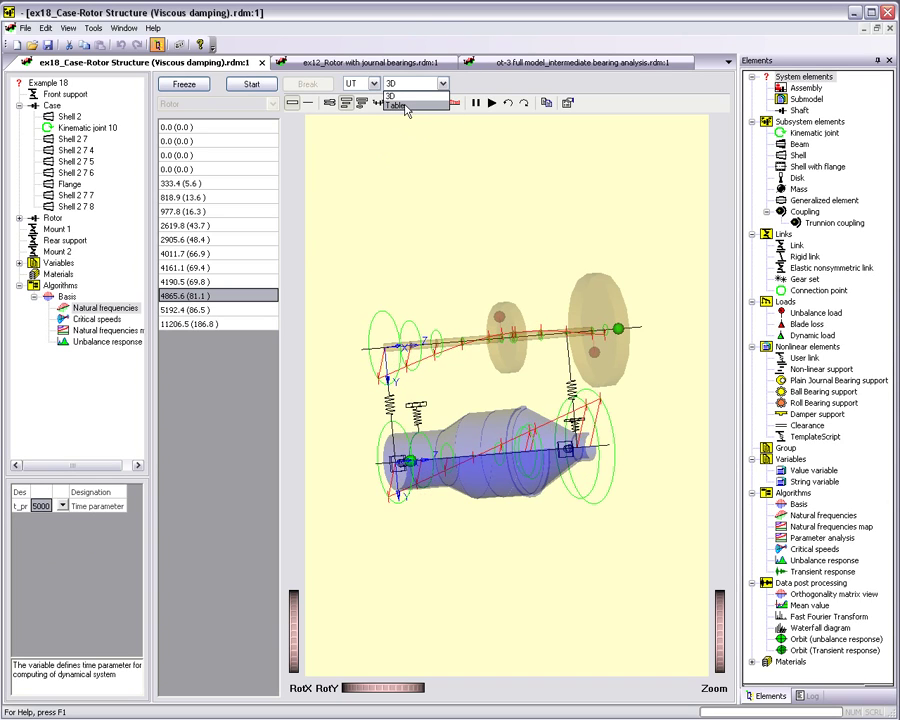
left_click(398, 106)
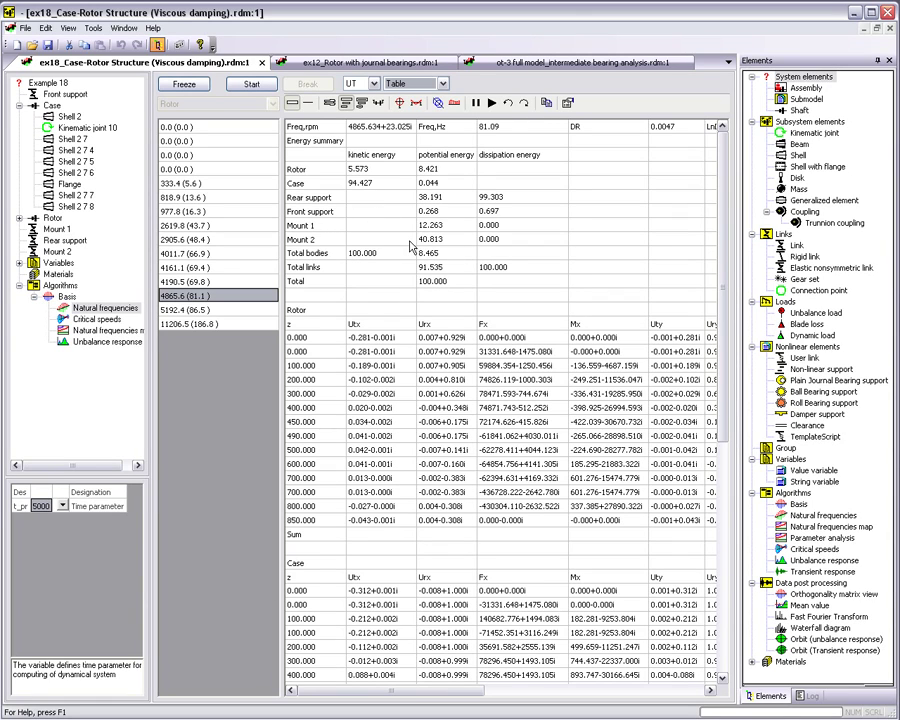
left_click(415, 83)
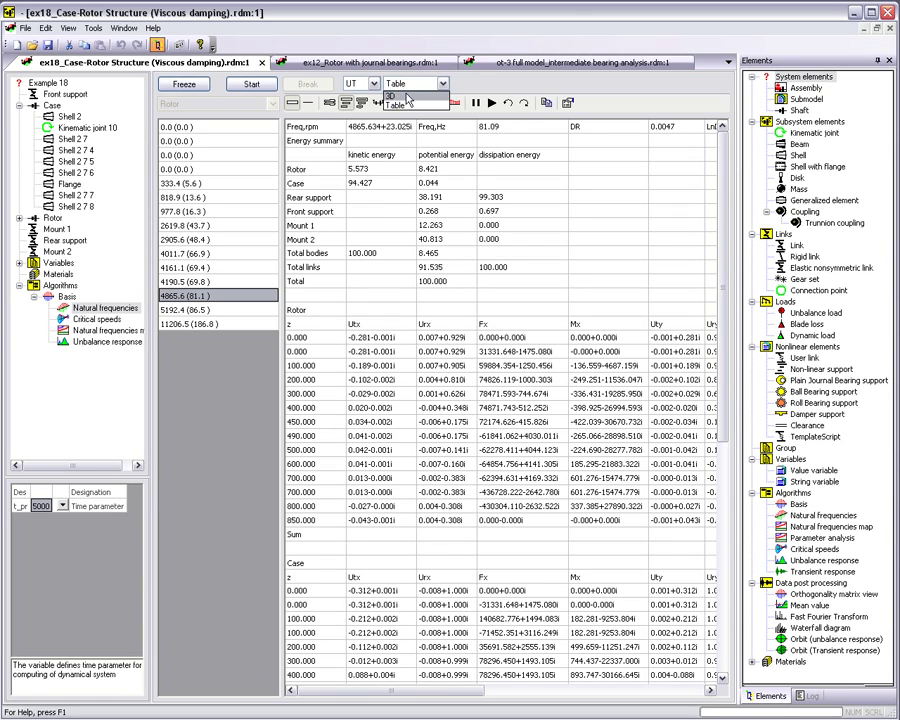
left_click(405, 98)
Step: Zoom the natural frequencies map below 9000 1/min and mark data points on every curve
left_click(100, 330)
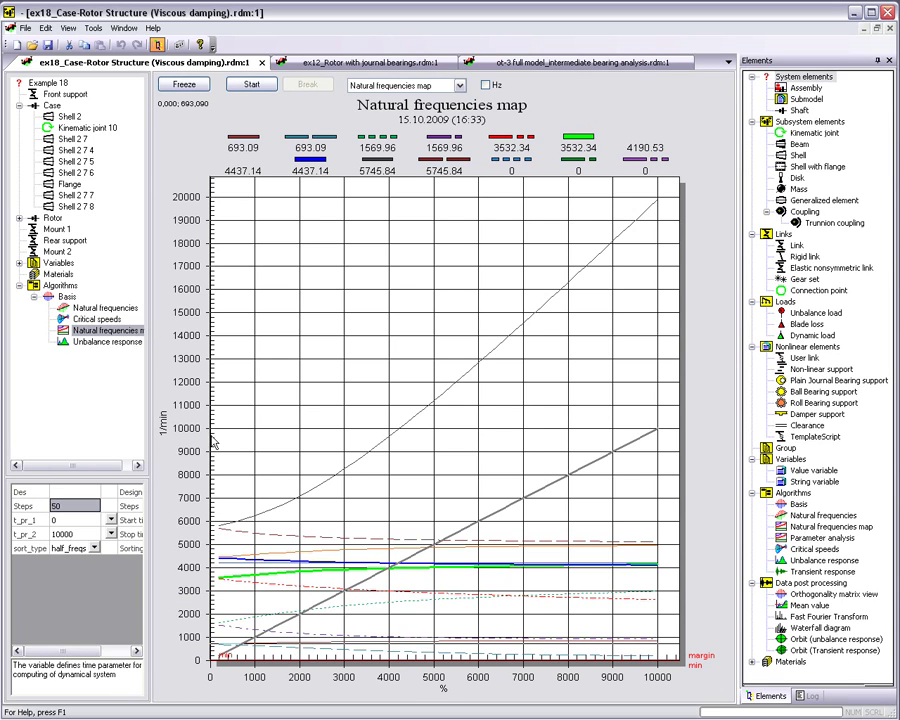
left_click_drag(213, 446, 660, 662)
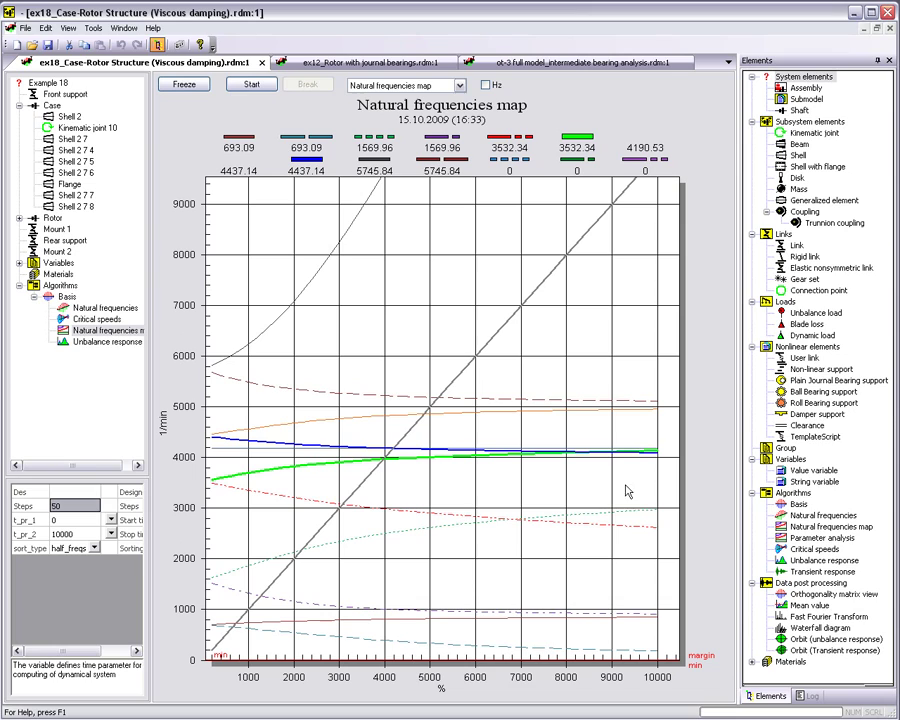
right_click(455, 489)
left_click(485, 586)
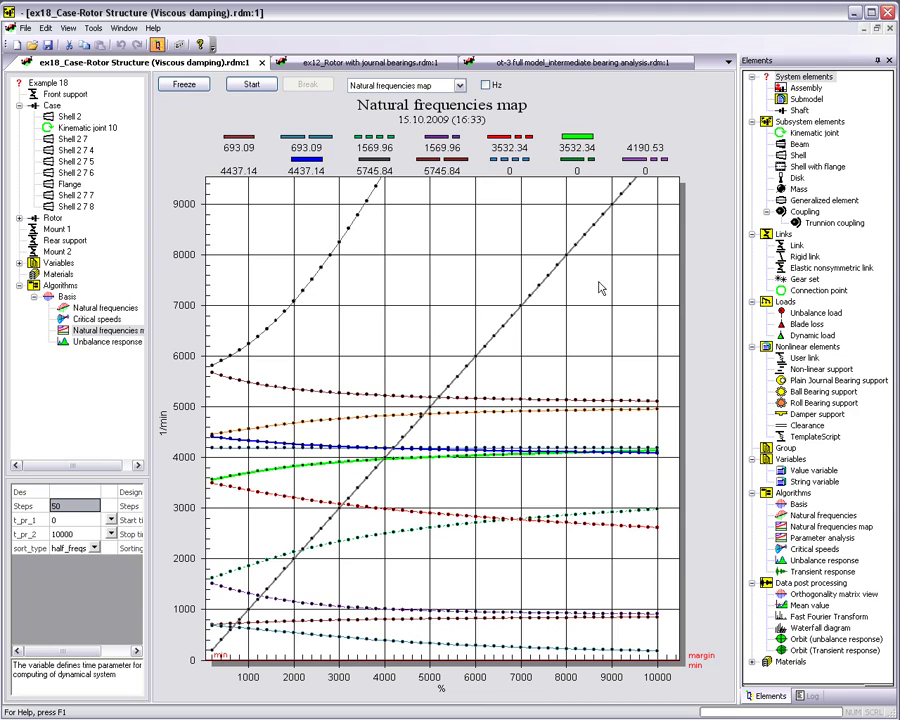
left_click(460, 86)
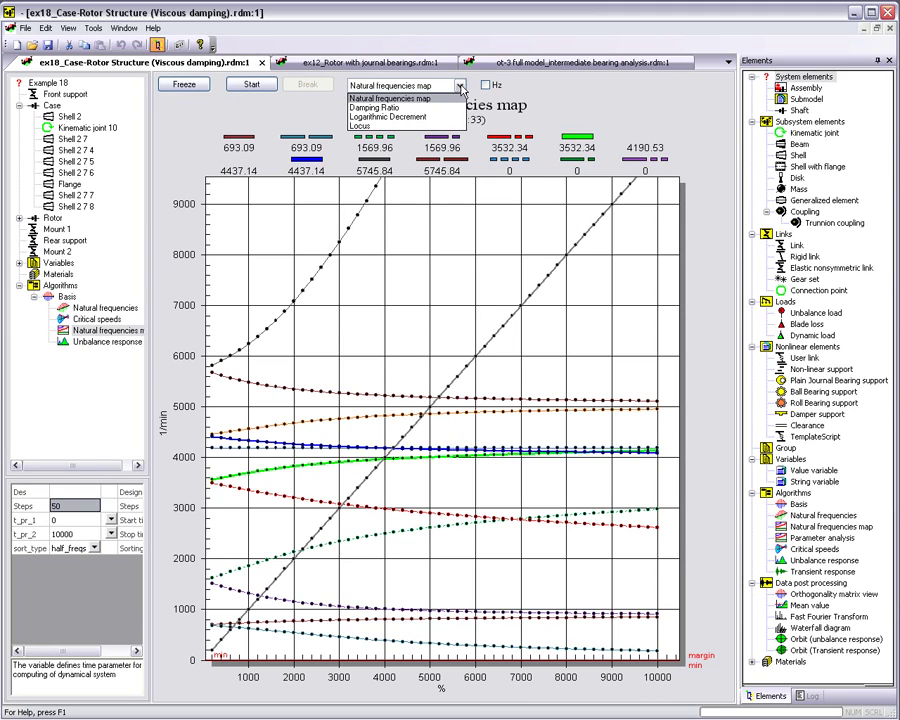
Step: Display the damping ratio, logarithmic decrement and locus charts in turn
left_click(410, 108)
left_click(400, 86)
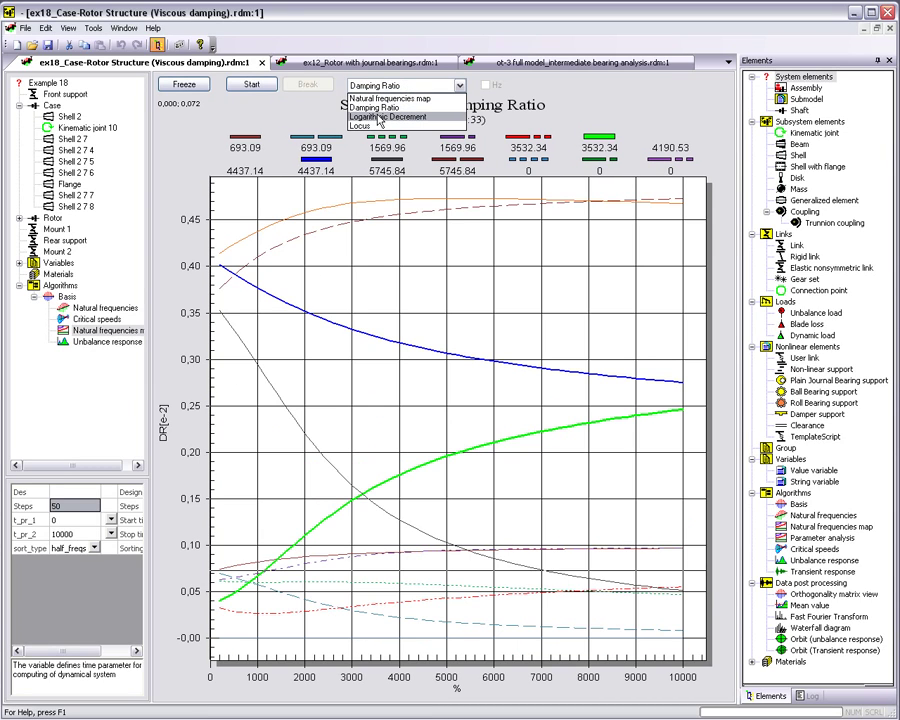
left_click(379, 118)
left_click(385, 87)
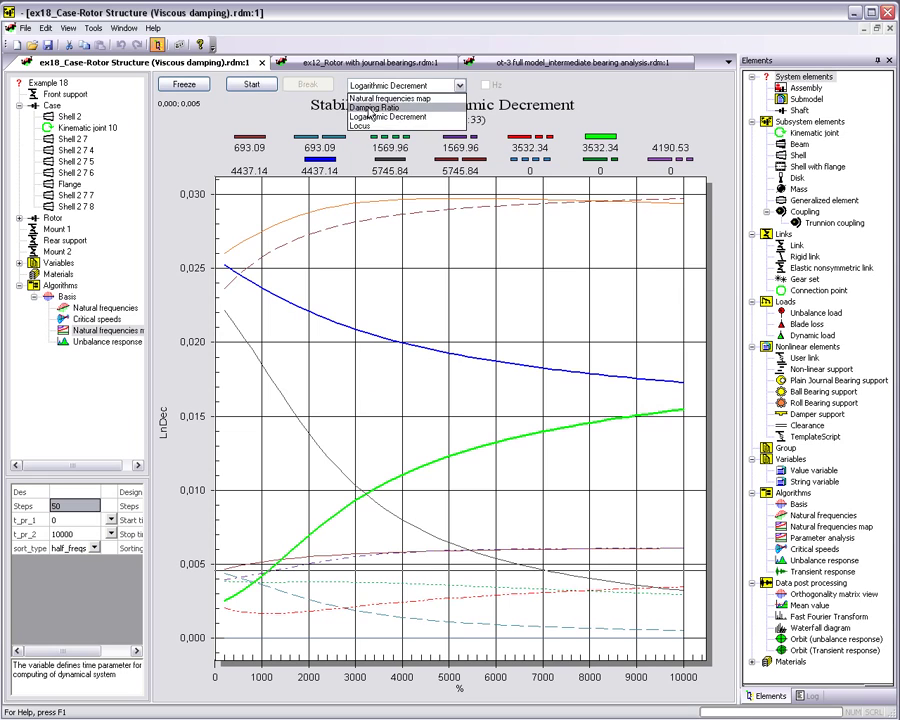
left_click(365, 131)
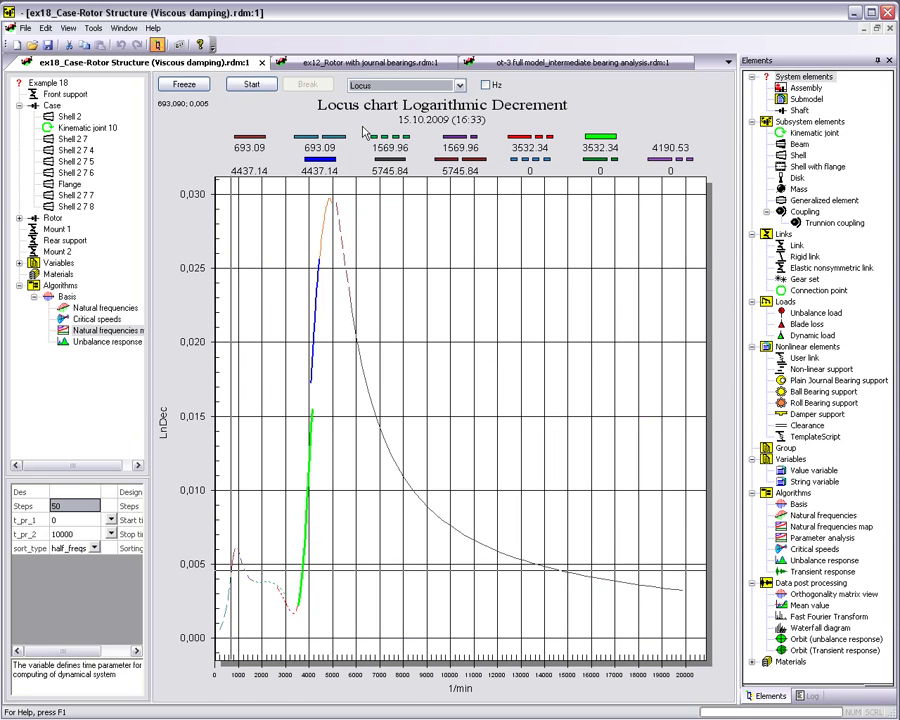
Step: Return to the natural frequencies map, zoom to 0–7000 1/min, and show frequencies in Hz
left_click(456, 85)
left_click(362, 94)
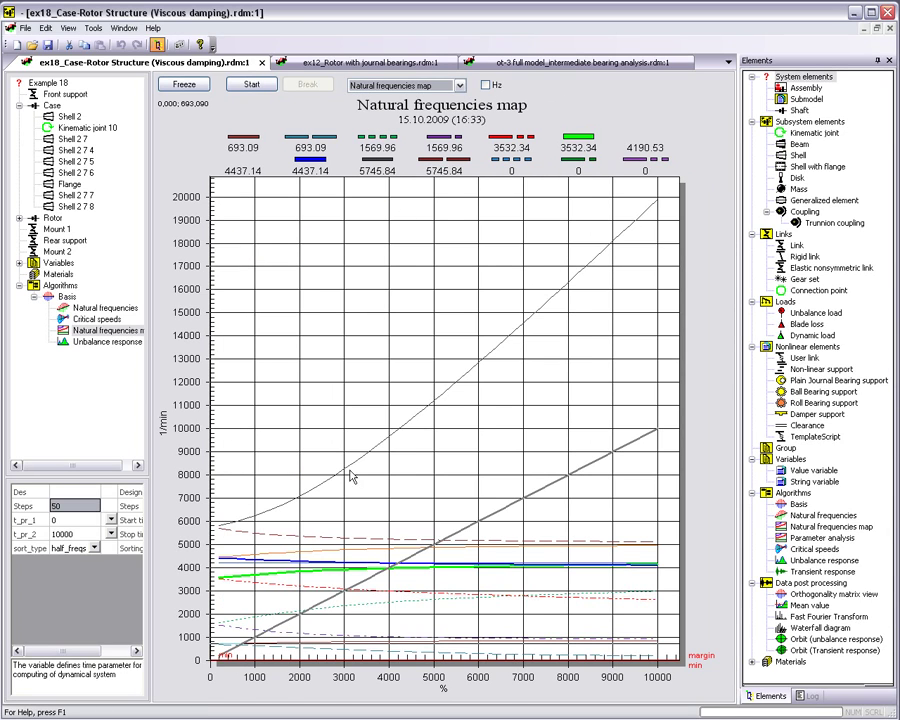
left_click_drag(246, 496, 666, 656)
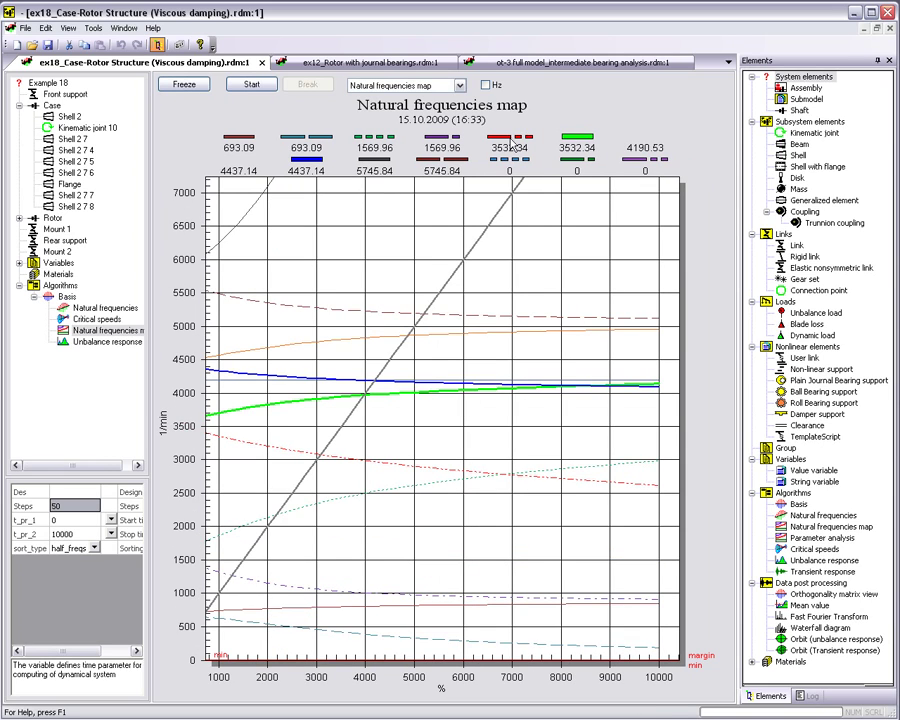
left_click(485, 85)
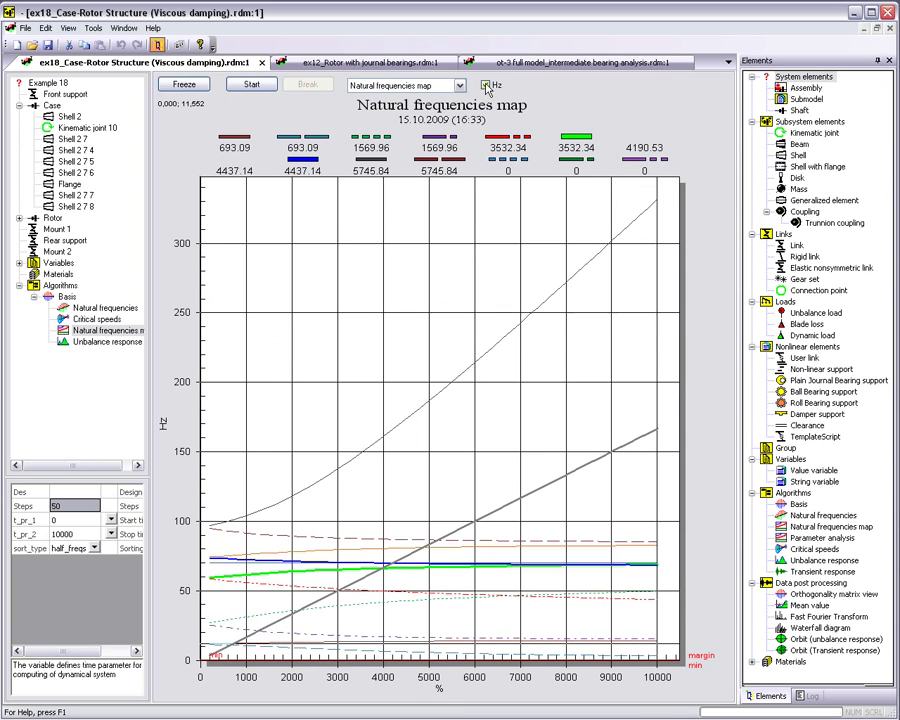
Step: Switch back to 1/min and view critical-speed mode shapes at 2176.8, 4181.0 and 5187.3
left_click(486, 86)
left_click(486, 86)
left_click(486, 86)
left_click(80, 320)
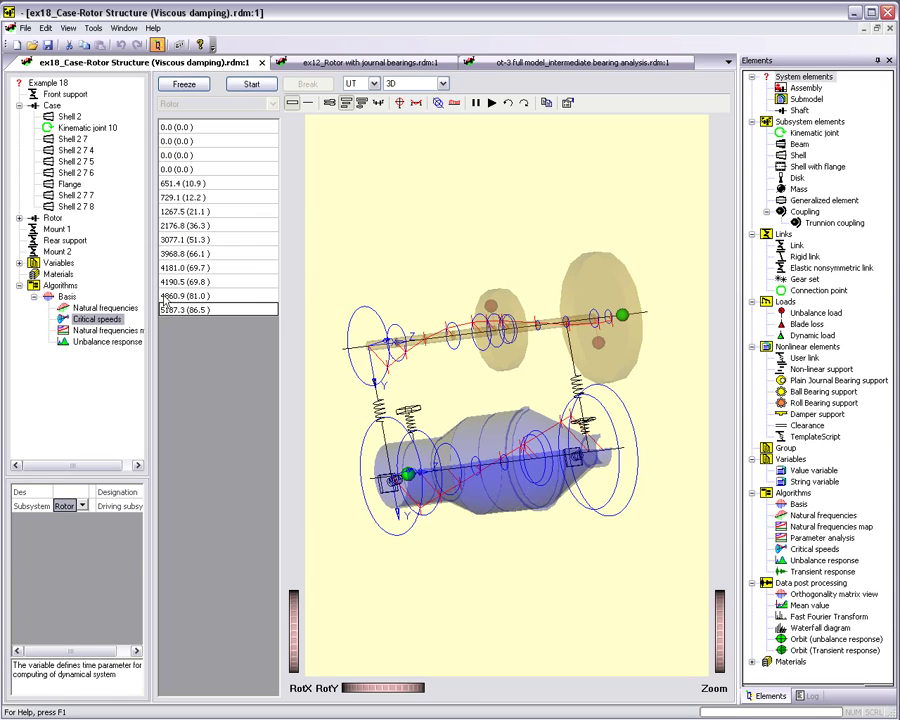
left_click(215, 228)
left_click(215, 267)
left_click(196, 310)
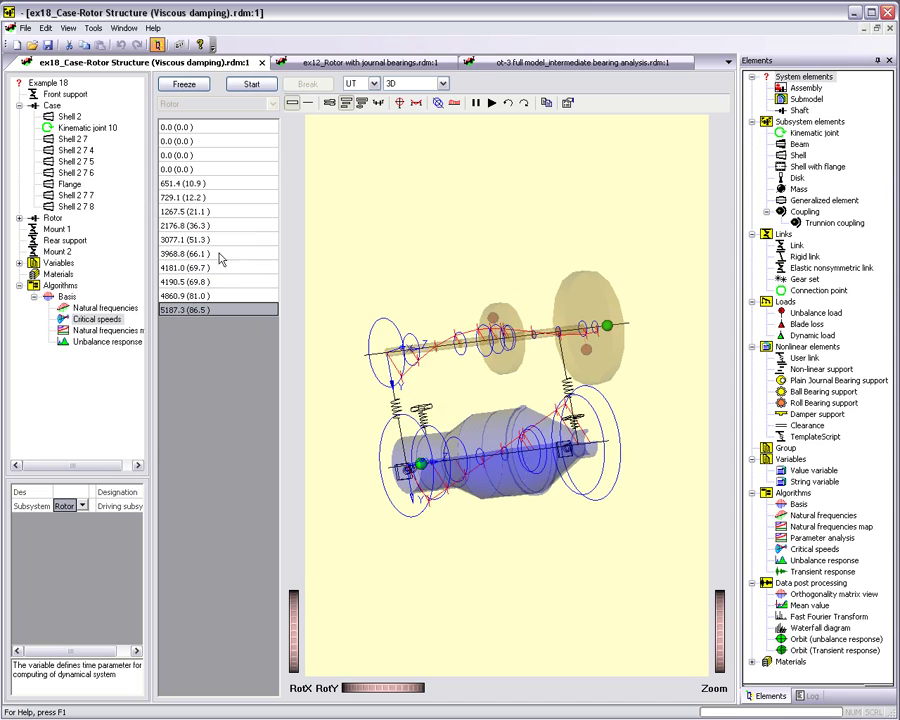
Step: Display the critical-speed mode shape as UR, F and M, then return to UT
left_click(352, 84)
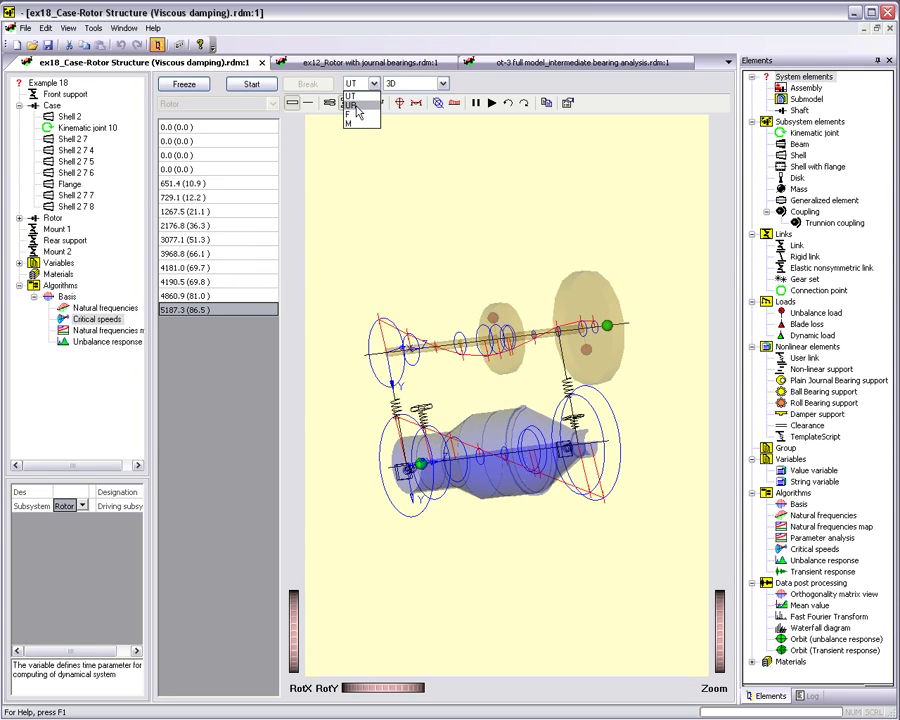
left_click(350, 104)
left_click(360, 86)
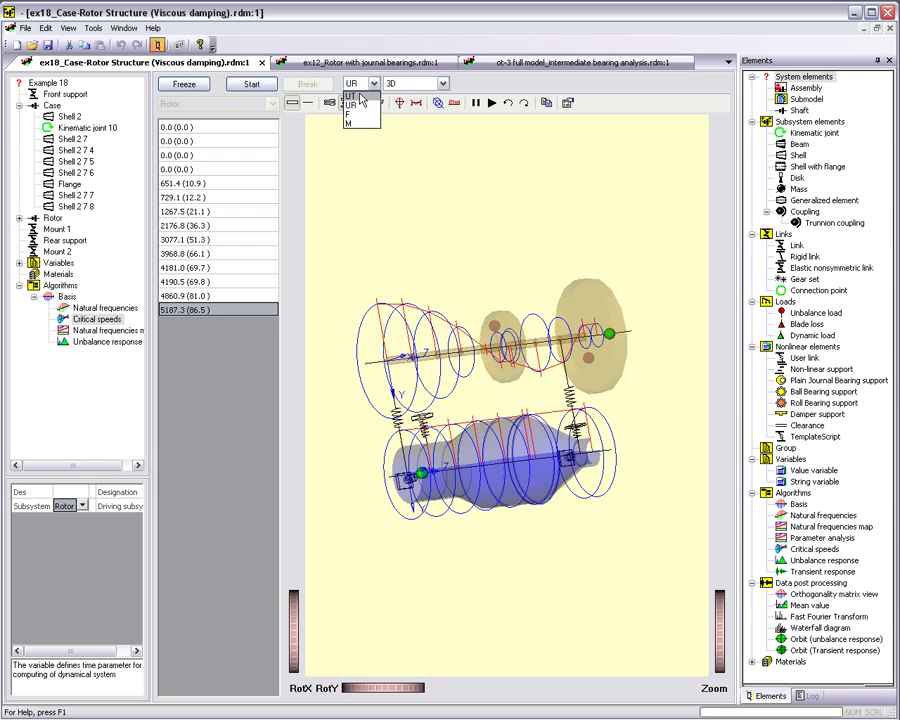
left_click(352, 118)
left_click(365, 86)
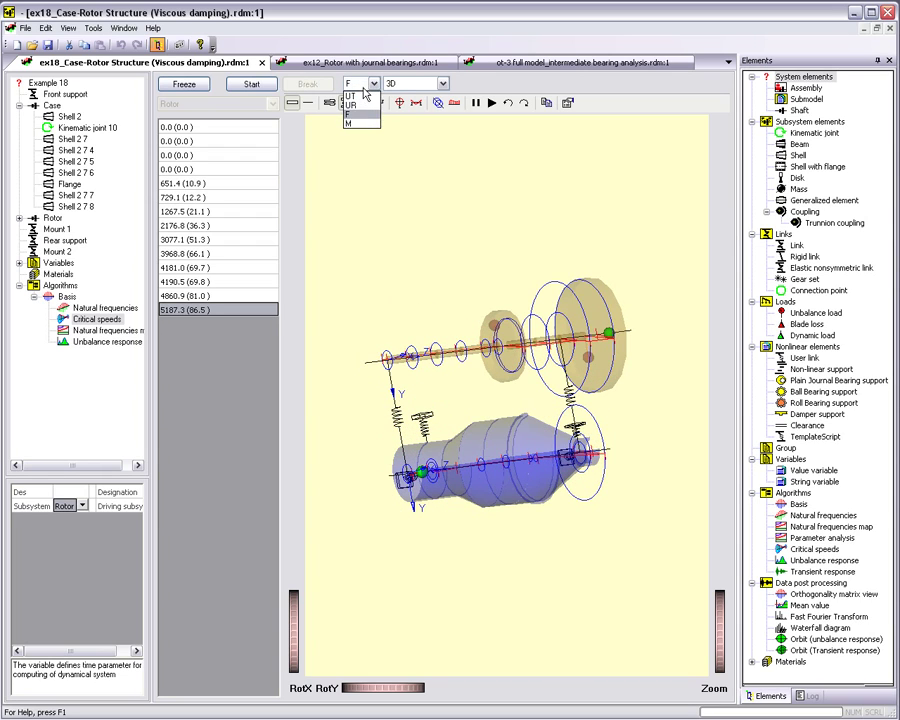
left_click(360, 124)
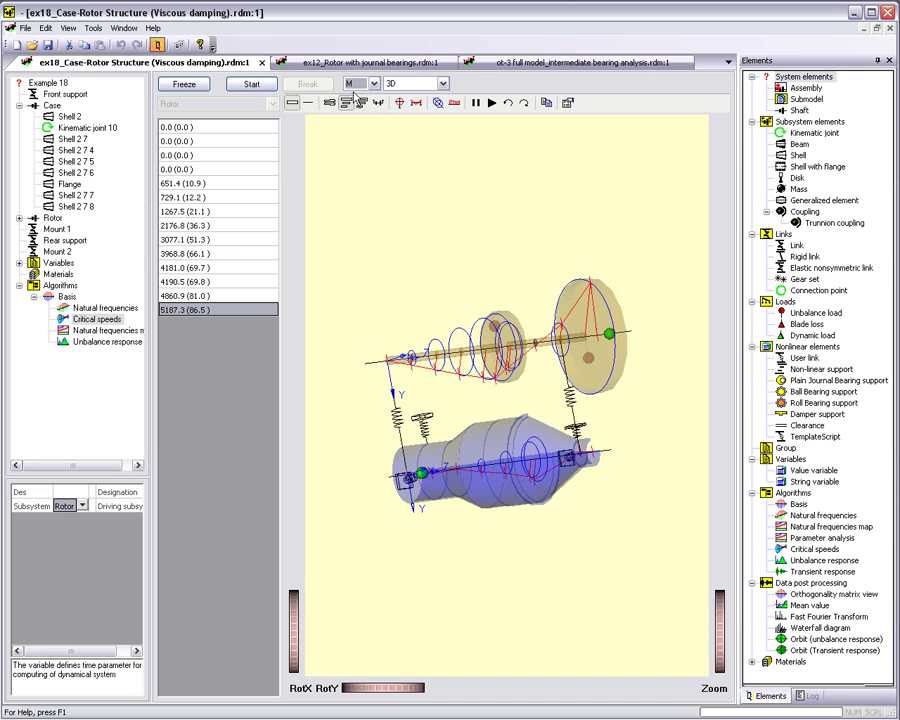
left_click(362, 84)
left_click(353, 97)
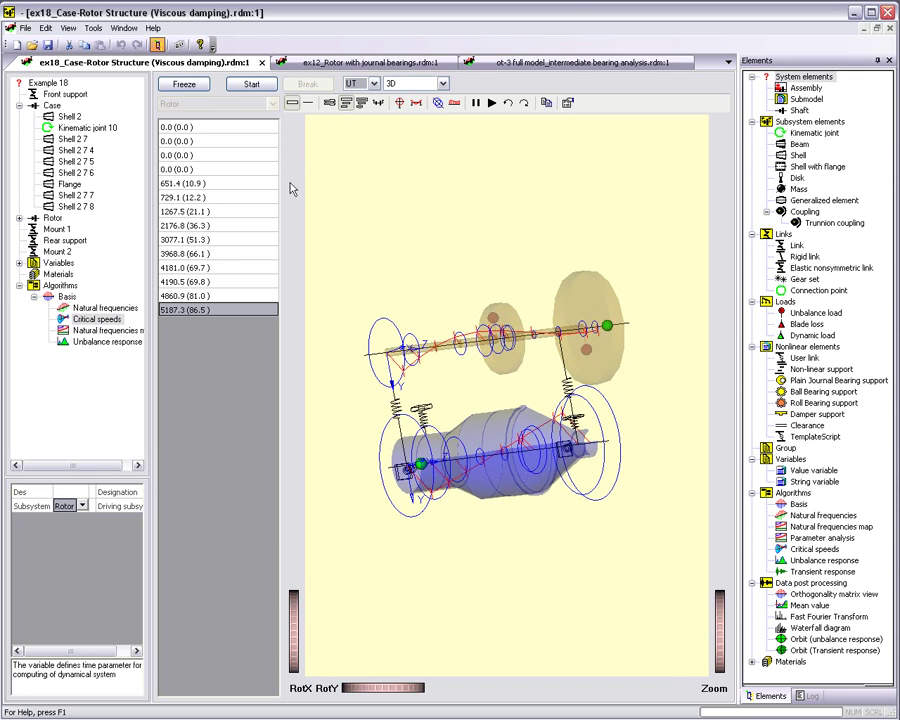
Step: Open the unbalance response chart, check 100 Mount 1 and 0 Shell 2, then switch to the Rotor subsystem
left_click(85, 342)
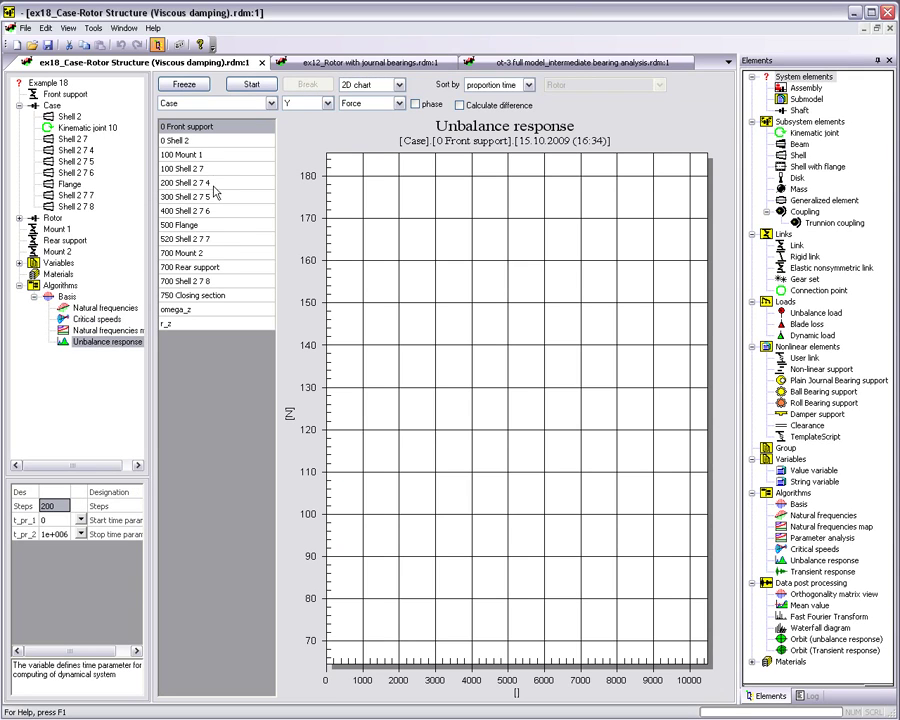
left_click(207, 155)
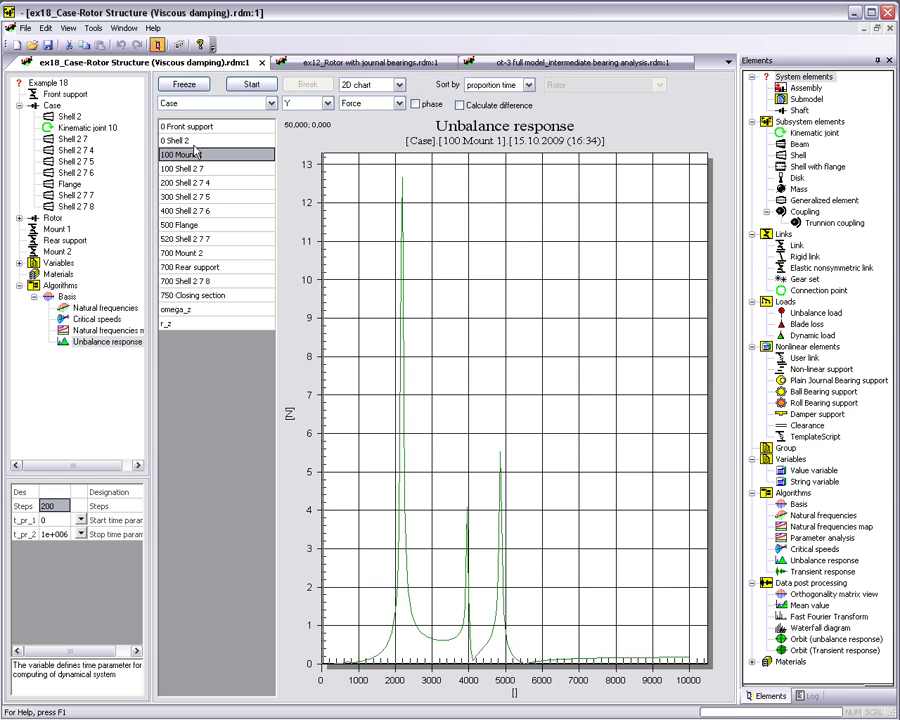
left_click(197, 141)
left_click(198, 103)
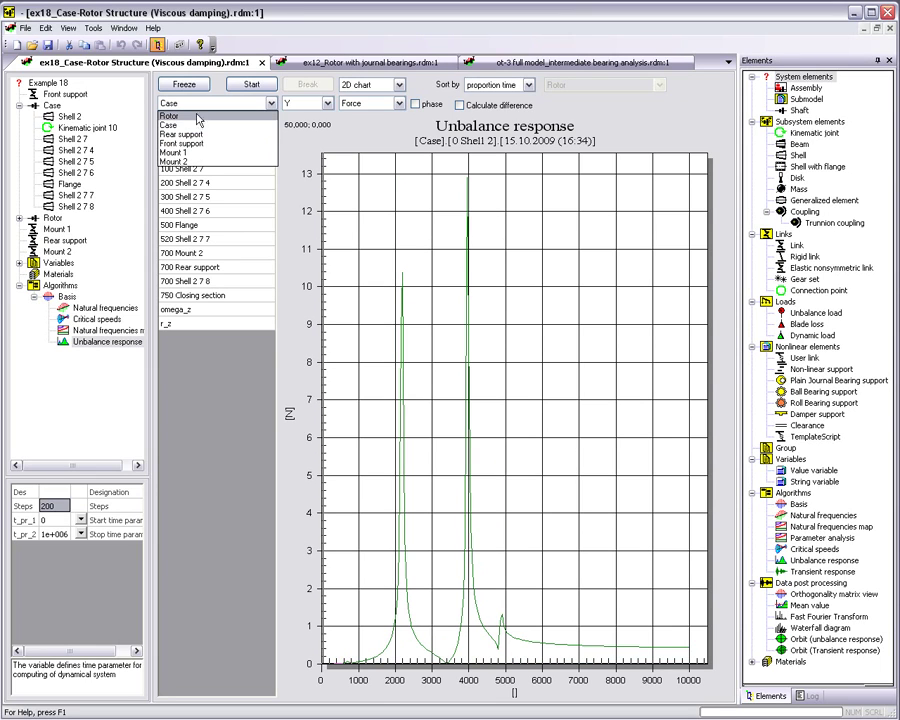
left_click(191, 116)
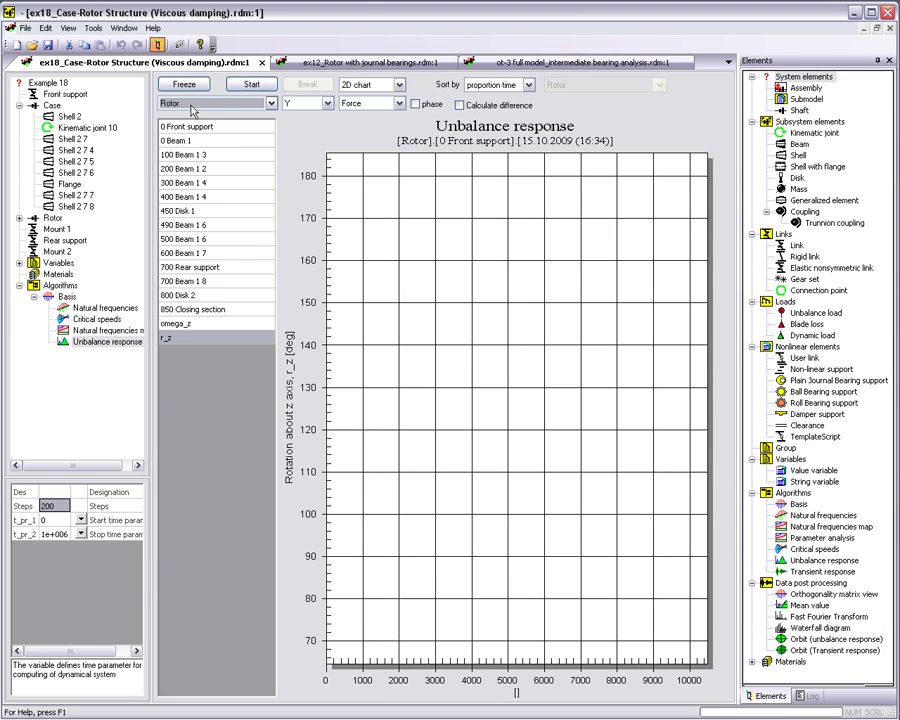
Step: Overlay force curves for 200 Beam 1 2, 450 Disk 1, 600 Beam 1 7 and 700 Beam 1 8 with data points marked
left_click(200, 168)
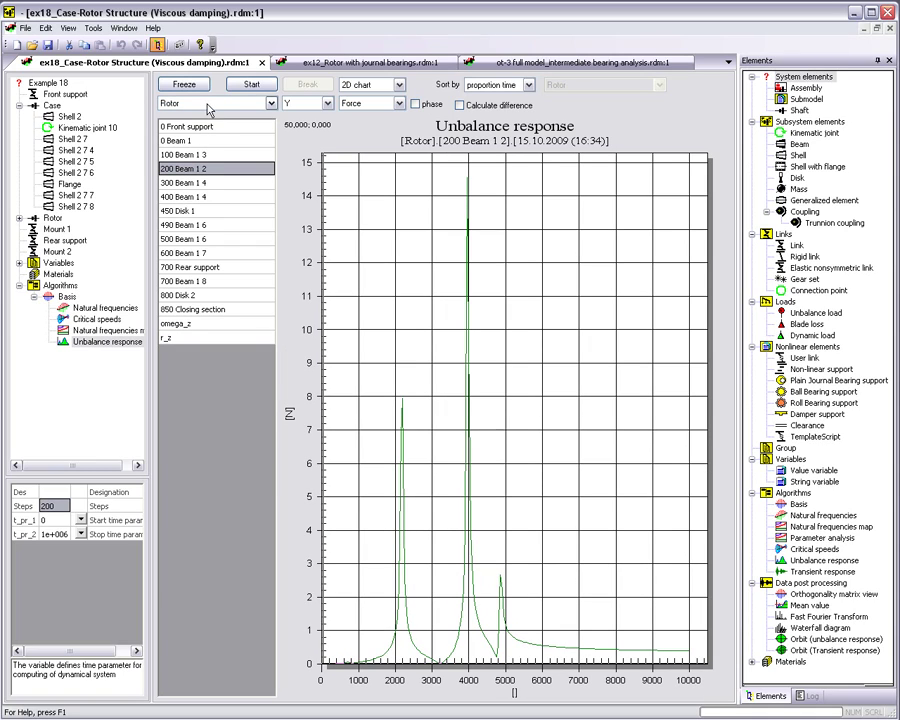
left_click(177, 211, "ctrl")
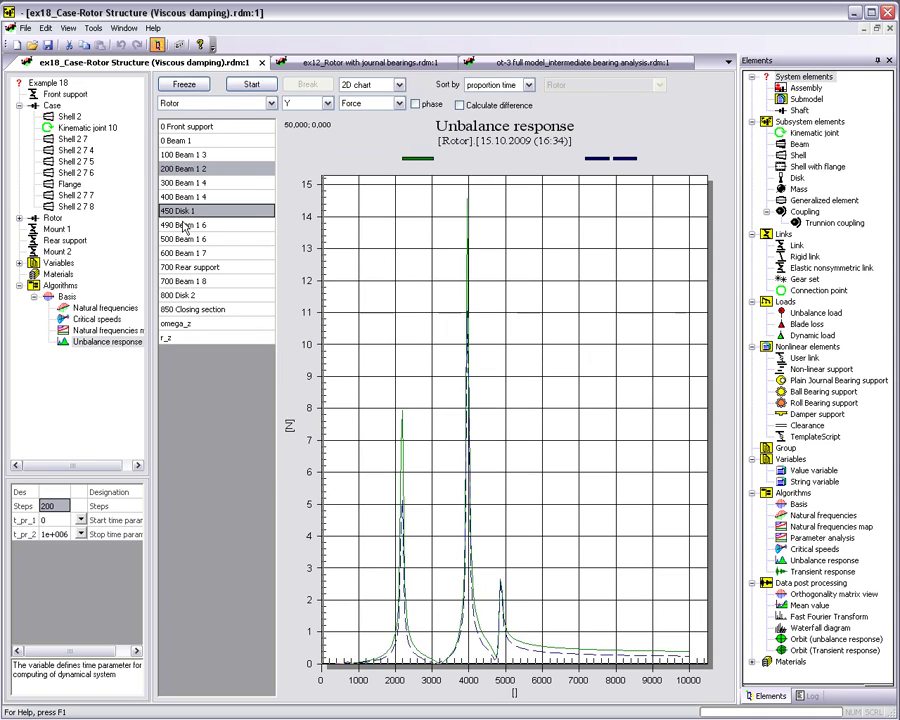
left_click(180, 253, "ctrl")
left_click(182, 281, "ctrl")
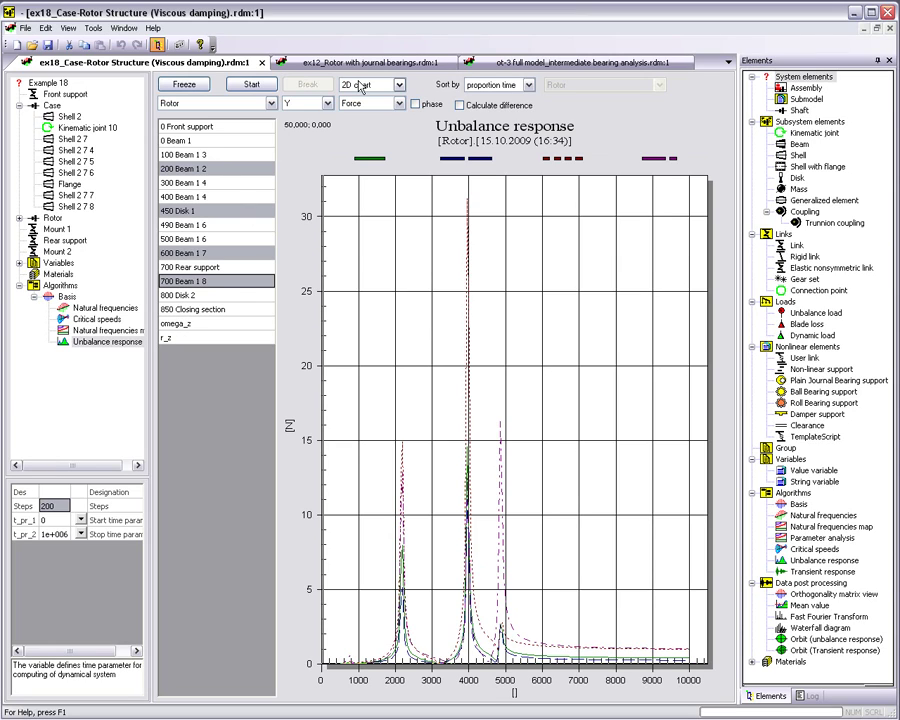
right_click(466, 266)
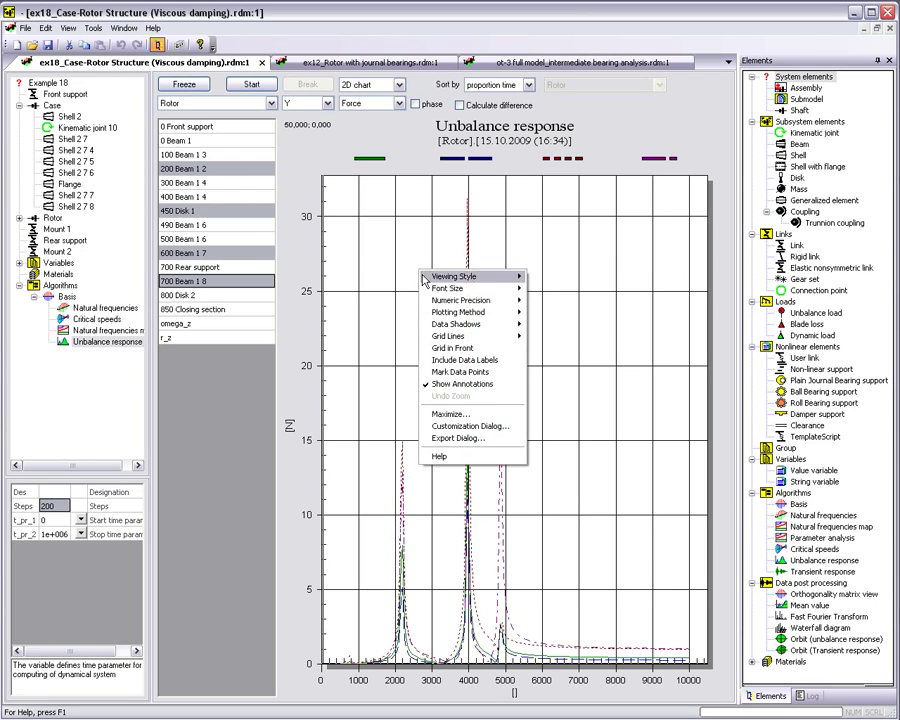
left_click(465, 371)
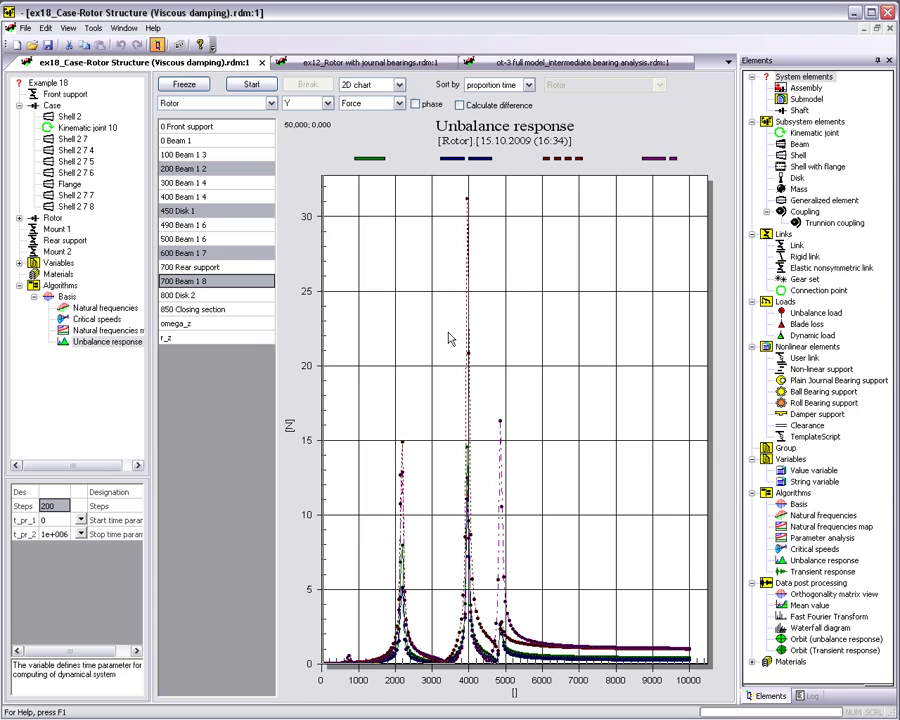
Step: Turn the rotor response curves into a 3D waterfall chart and rotate it
left_click(370, 86)
left_click(365, 96)
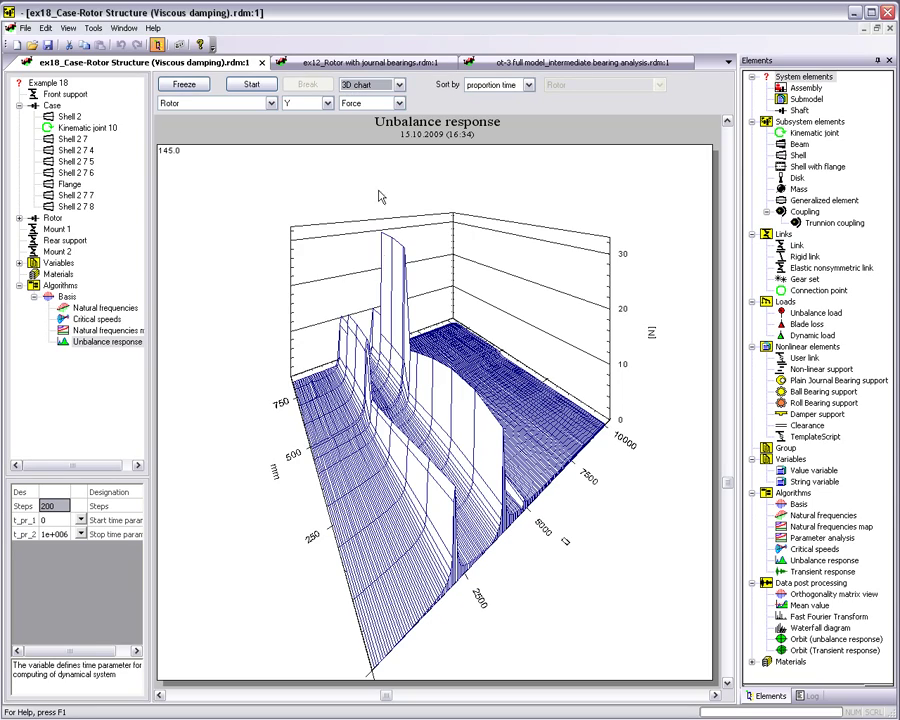
left_click_drag(393, 705, 478, 686)
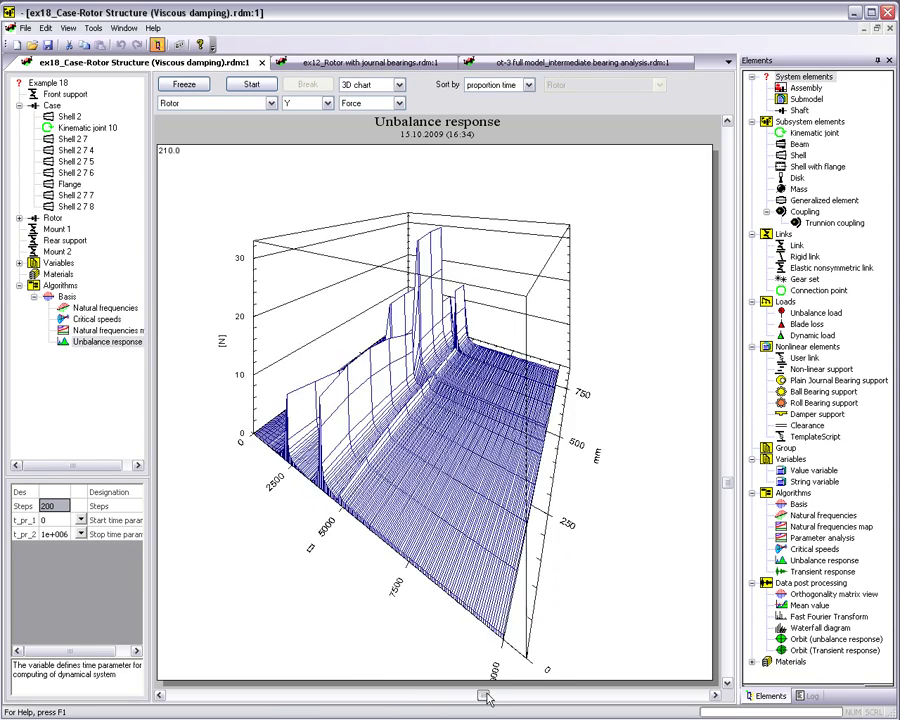
Step: Compare displacement, rotation and acceleration responses, settling on displacement in mm
left_click(368, 103)
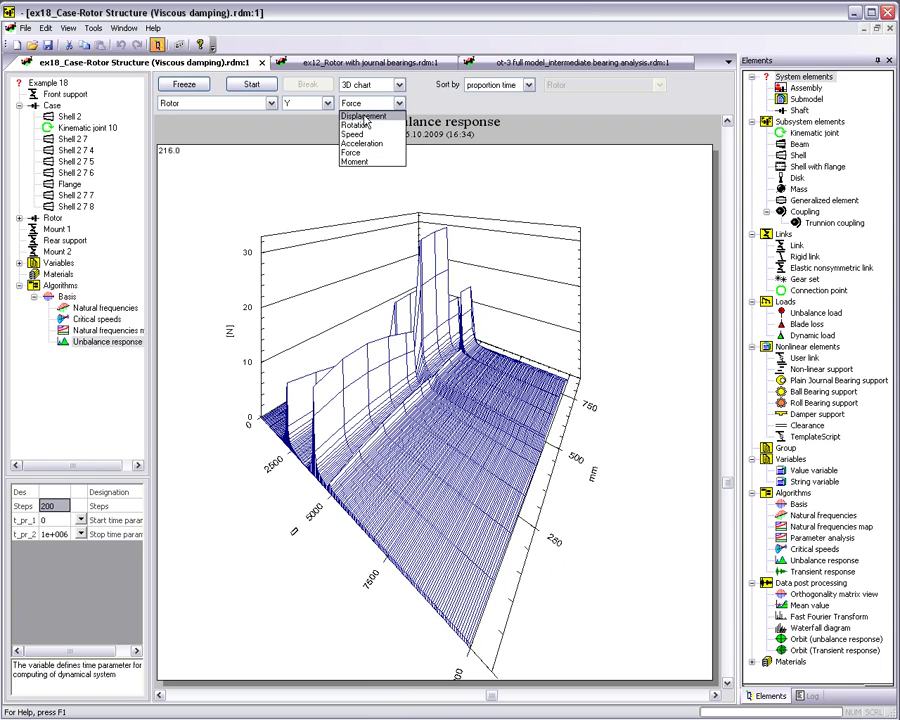
left_click(365, 116)
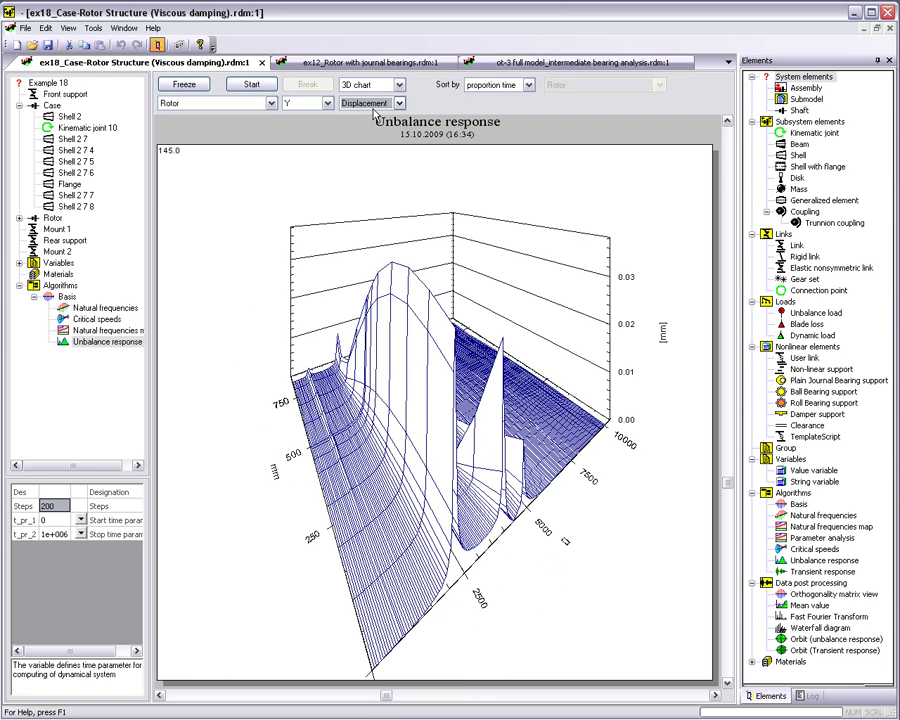
left_click(380, 104)
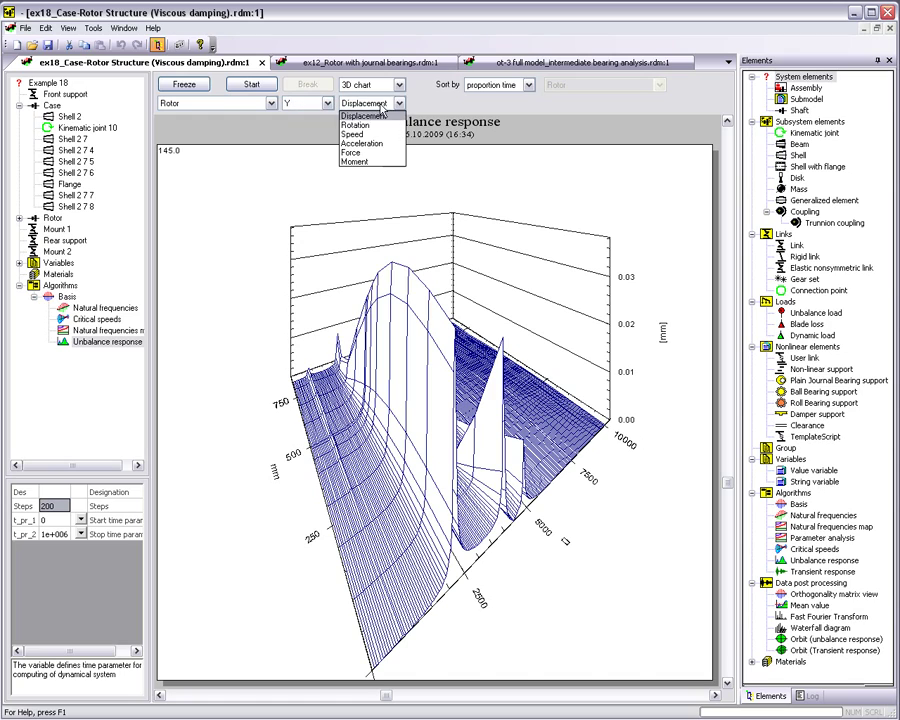
left_click(357, 125)
left_click(372, 104)
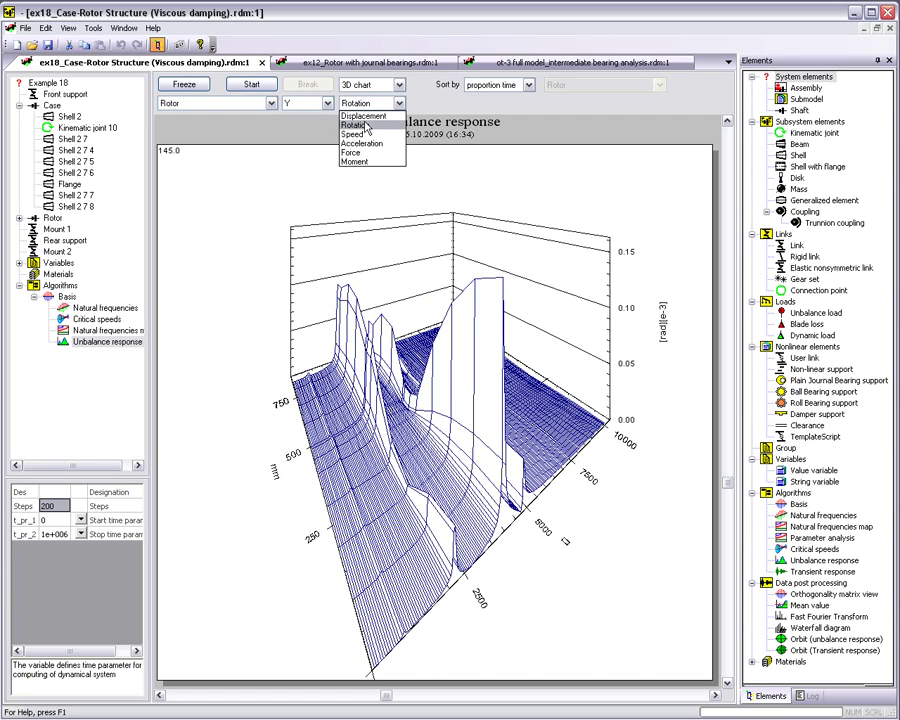
left_click(359, 144)
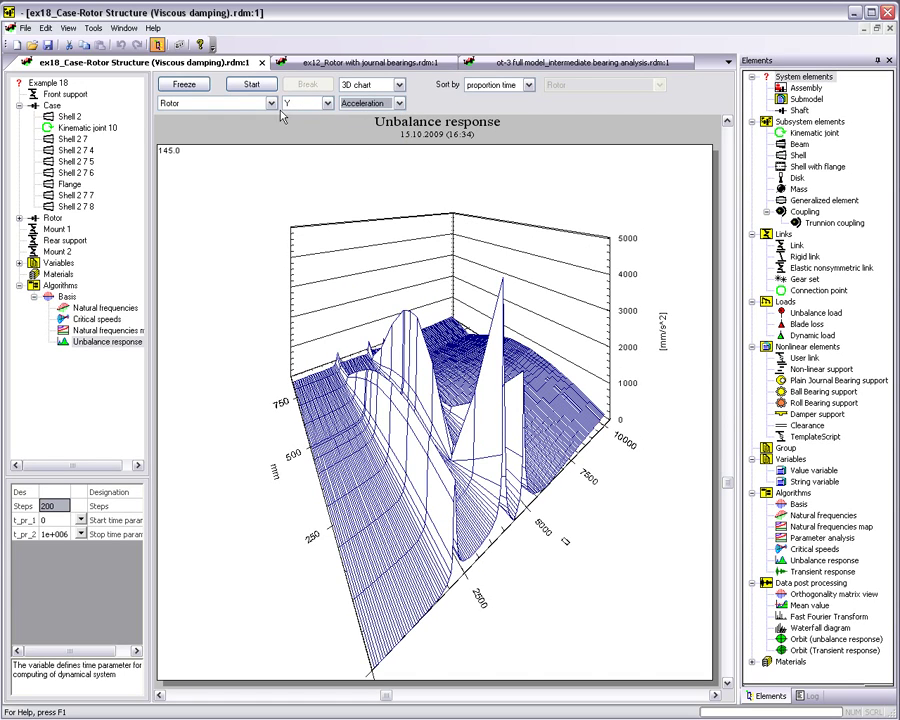
left_click(372, 104)
left_click(357, 115)
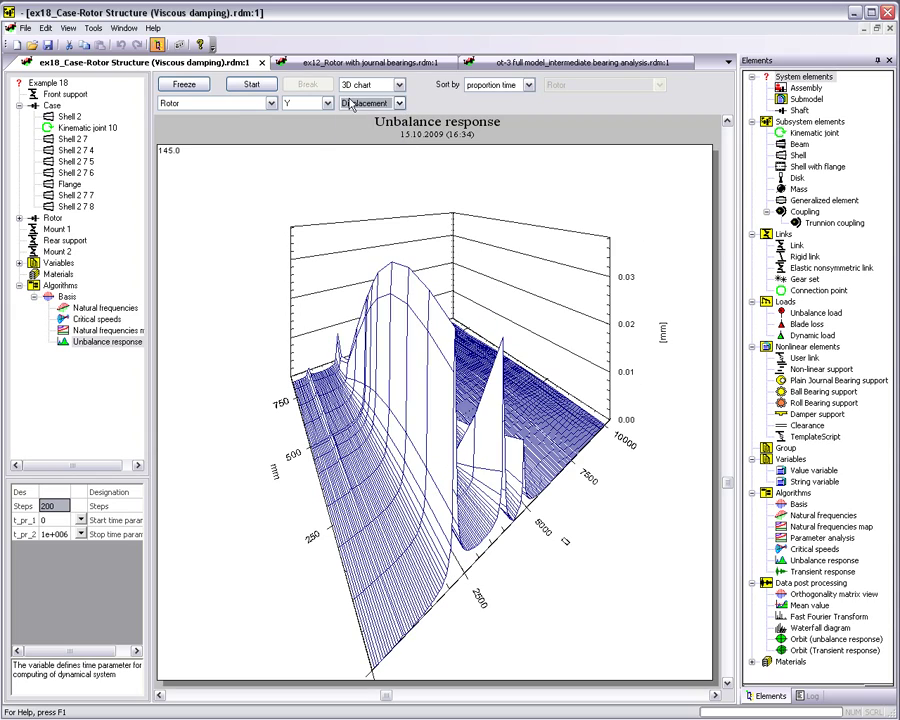
Step: Switch back to a 2D chart, toggle the phase curve, and plot 400 Beam 1 4's response
left_click(372, 84)
left_click(362, 96)
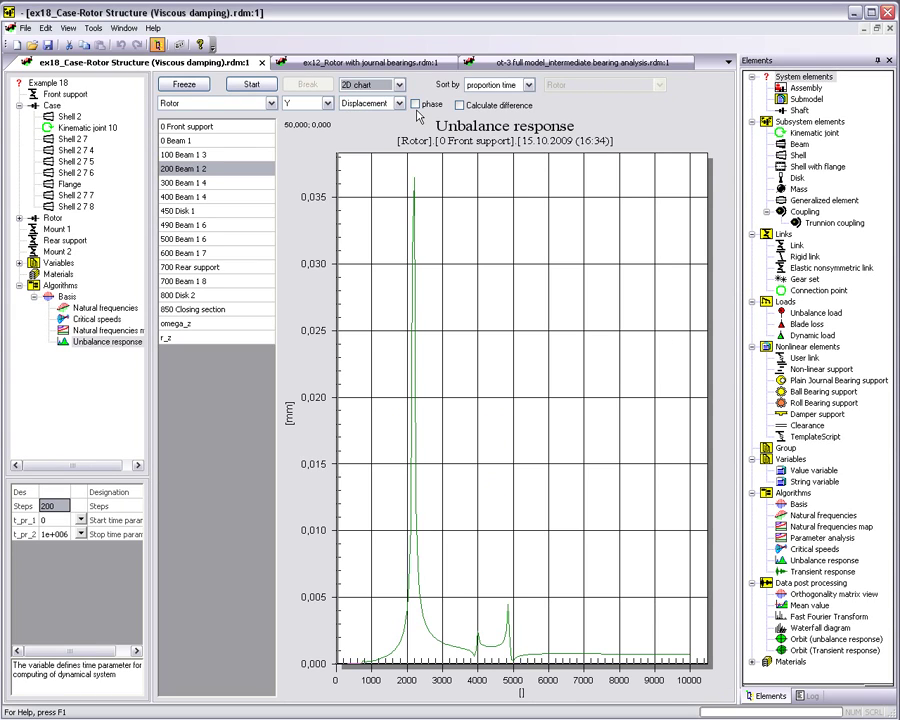
left_click(416, 104)
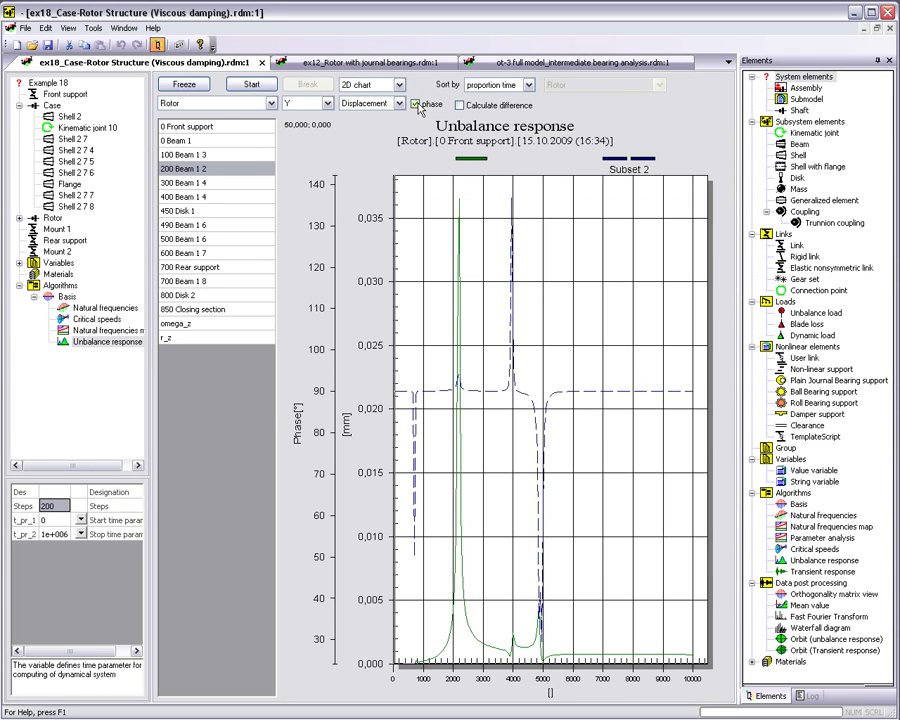
left_click(215, 183)
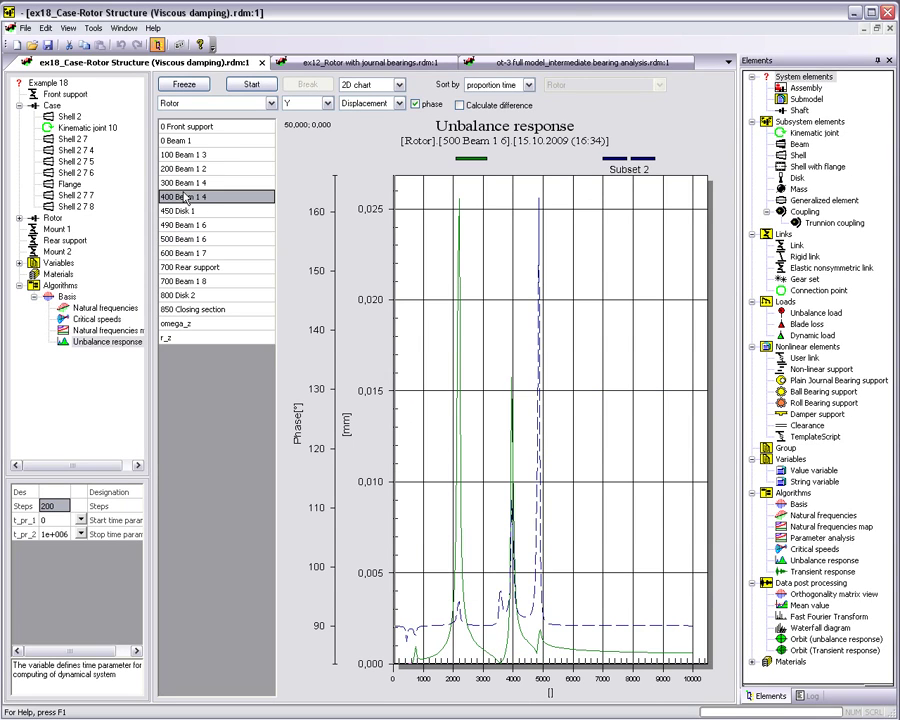
left_click(415, 104)
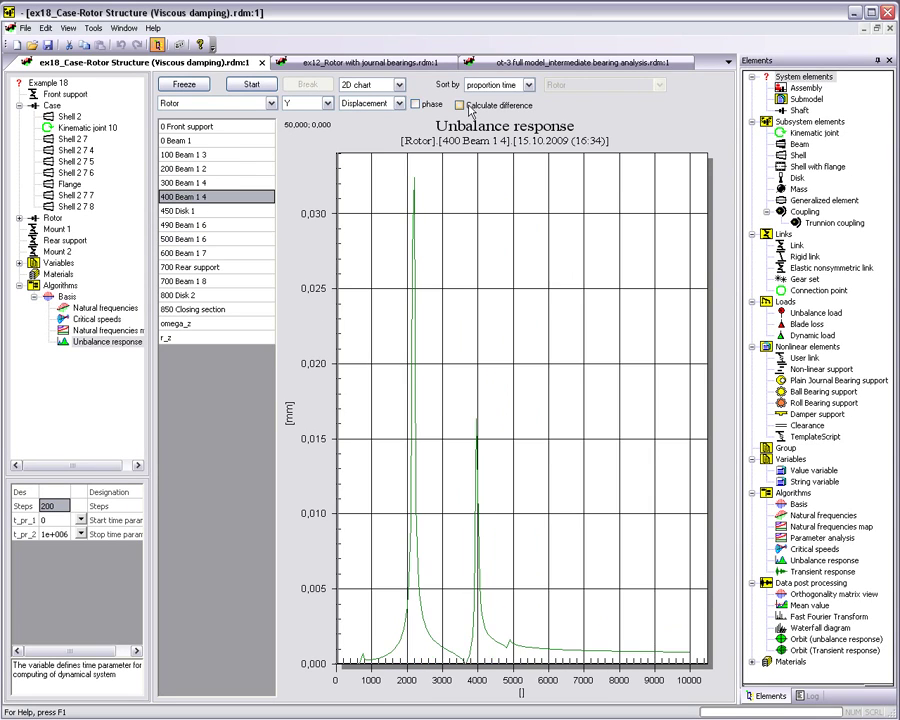
Step: Turn on difference calculation and plot the Case subsystem's 0 Shell 2 minus 100 Mount 1
left_click(459, 105)
left_click(215, 103)
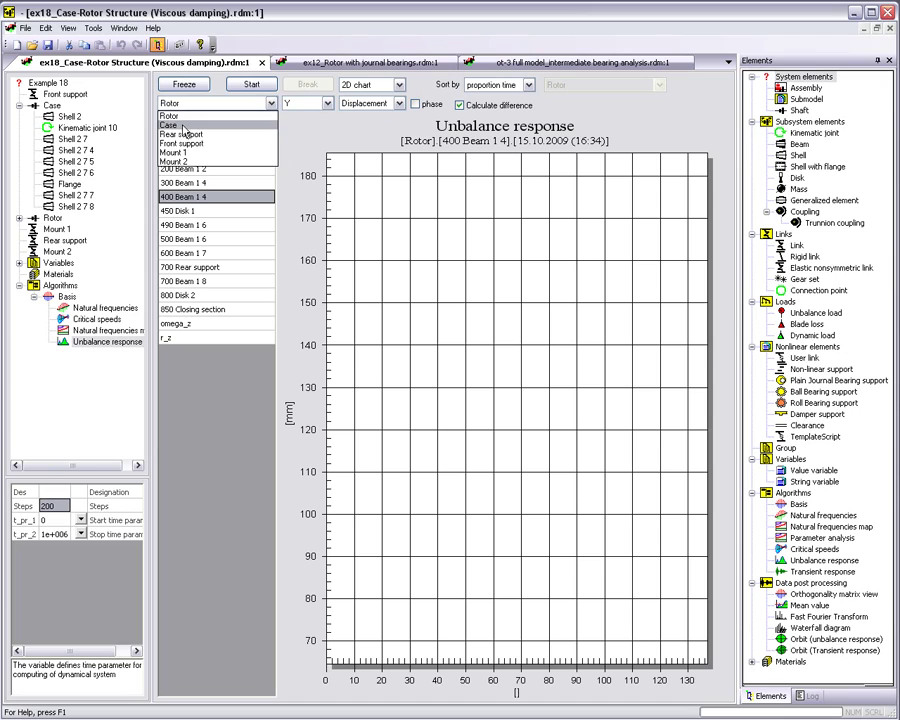
left_click(187, 131)
left_click(185, 154)
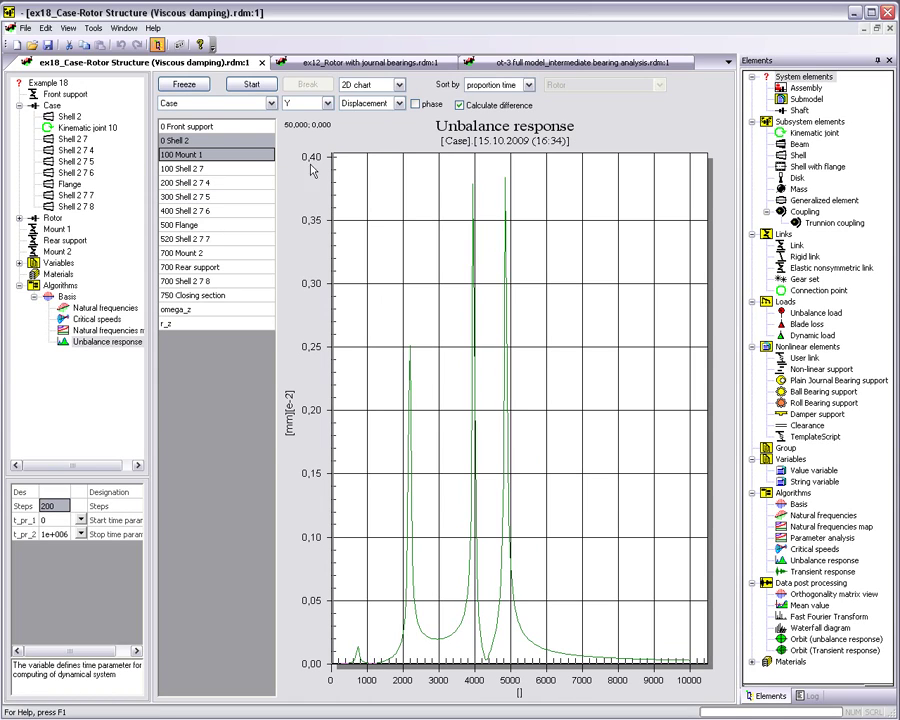
Step: Try force differences, then return to displacement differences and plot 0 Shell 2 alone
left_click(398, 103)
left_click(352, 152)
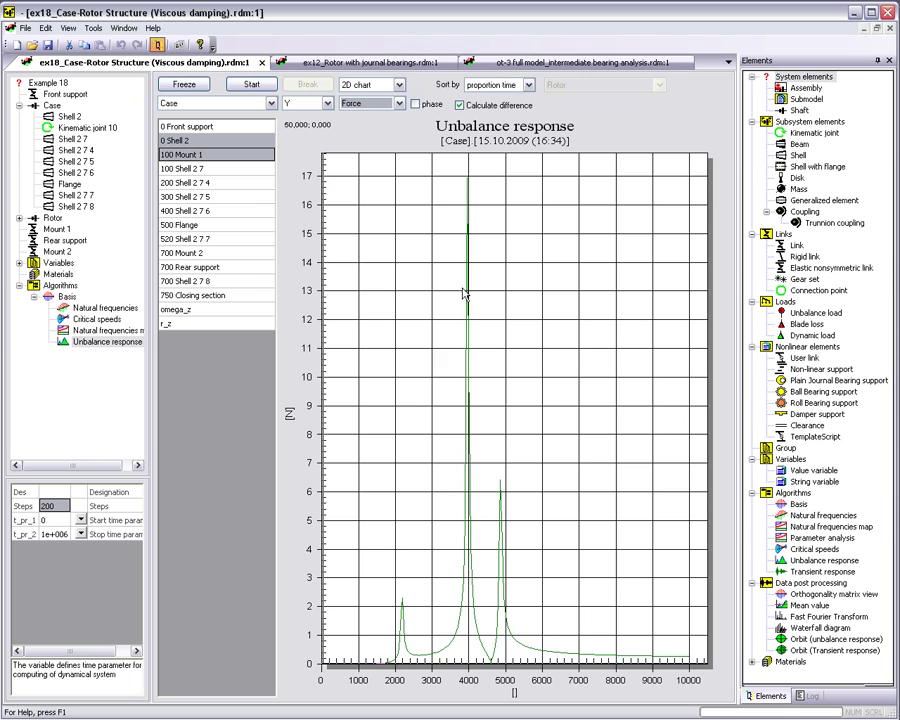
left_click(372, 103)
left_click(362, 116)
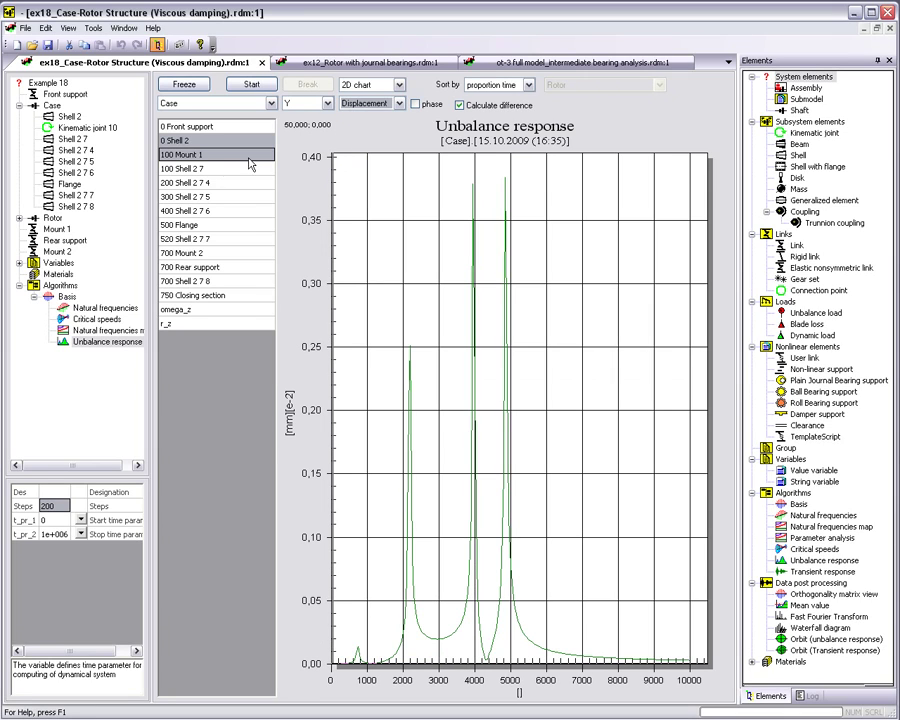
left_click(184, 143)
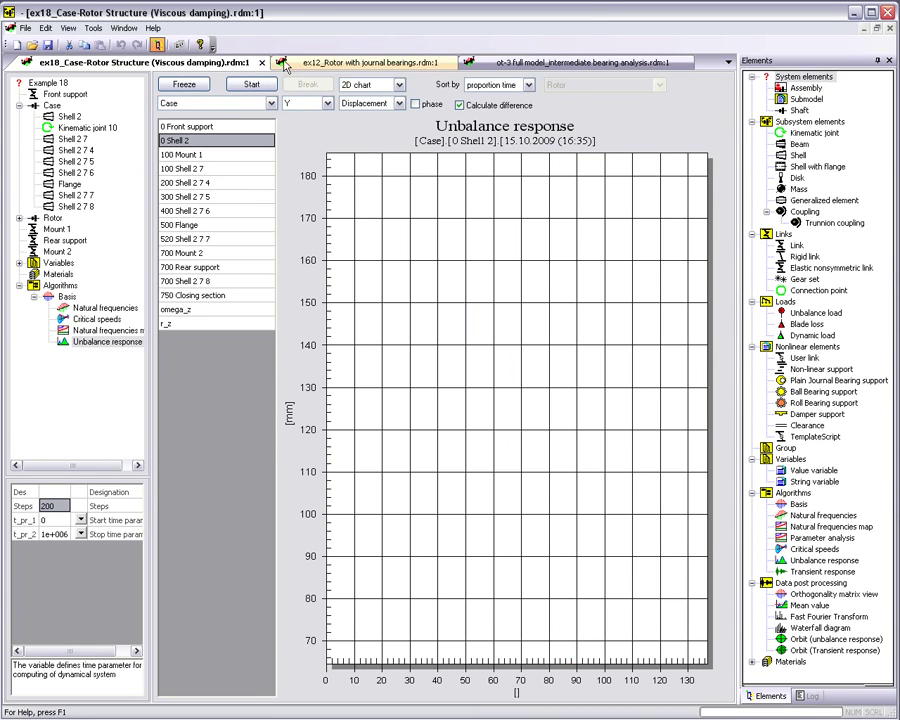
Step: Open the ex12 journal-bearing rotor, inspect bearing support 4, and show transient response results
left_click(335, 62)
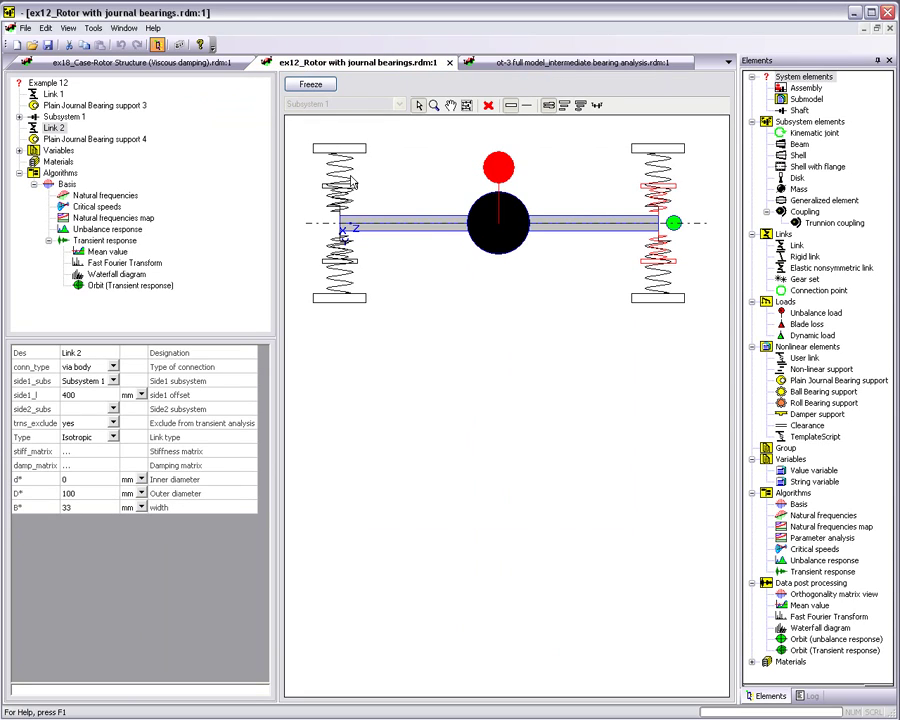
left_click(95, 139)
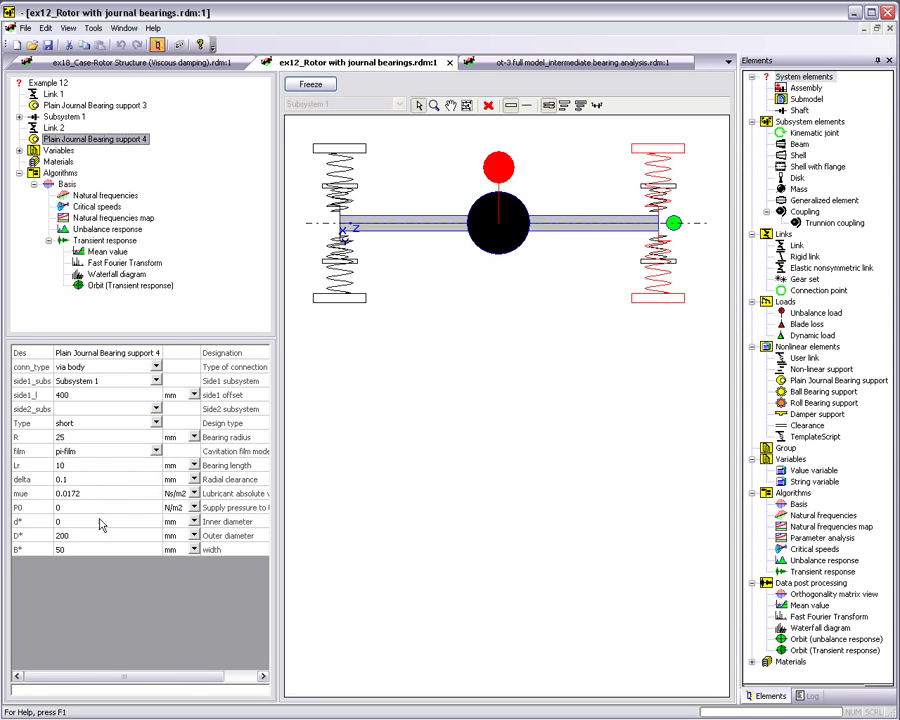
left_click(105, 241)
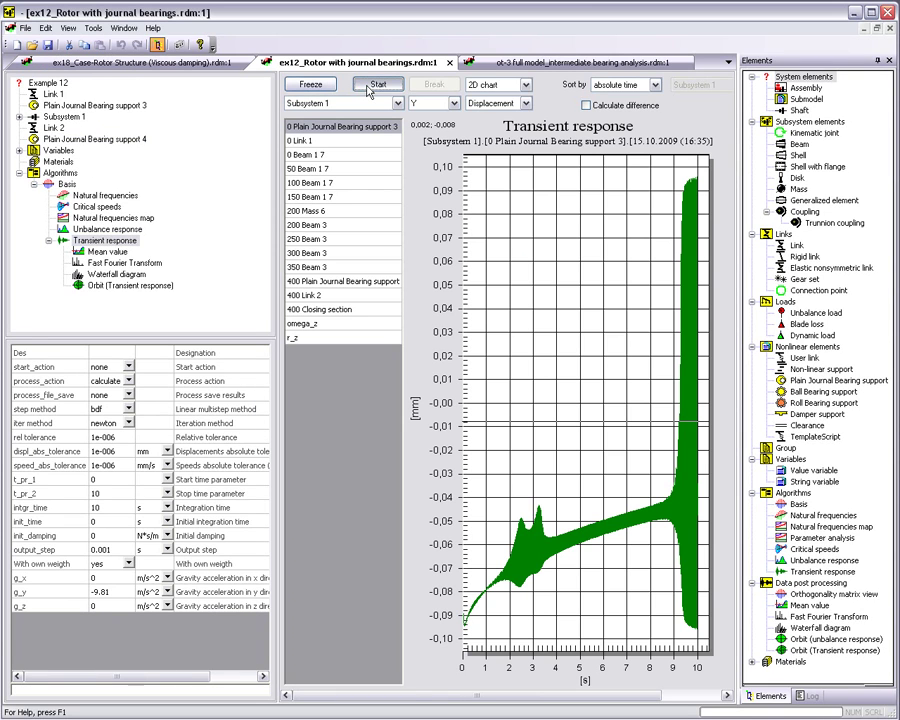
Step: Start the transient run and plot displacements of a beam element, 0 Link 1 and bearing support 3
left_click(375, 85)
left_click(333, 156)
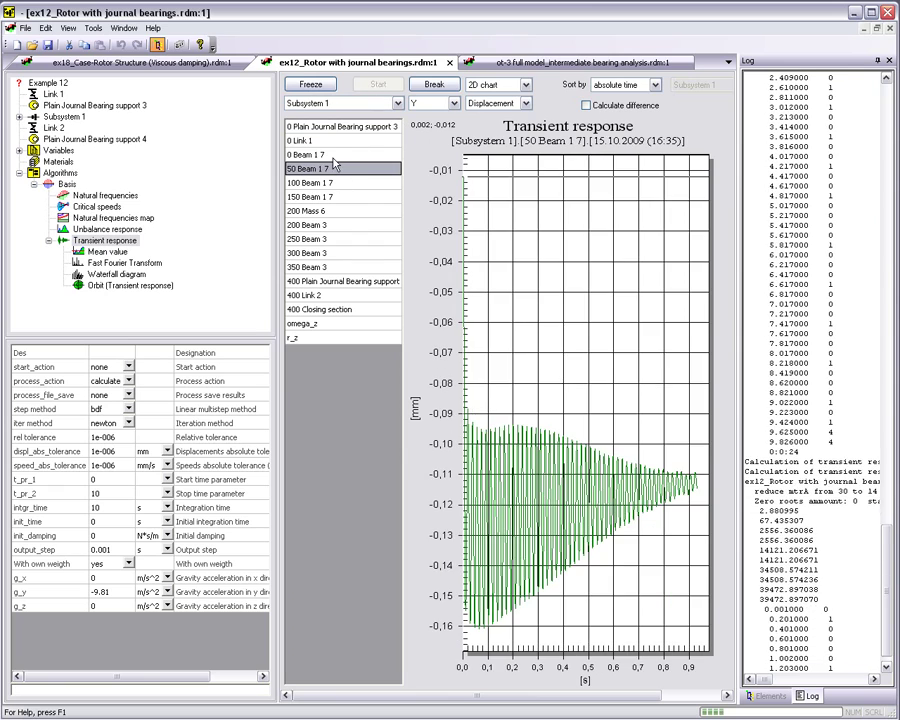
left_click(330, 141)
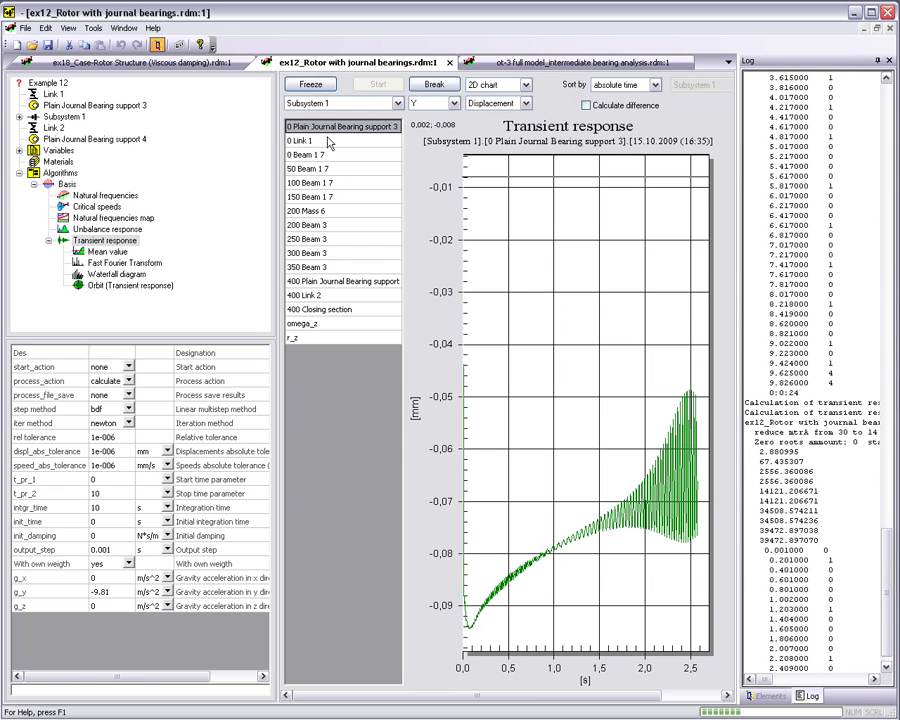
left_click(329, 127)
left_click(330, 141)
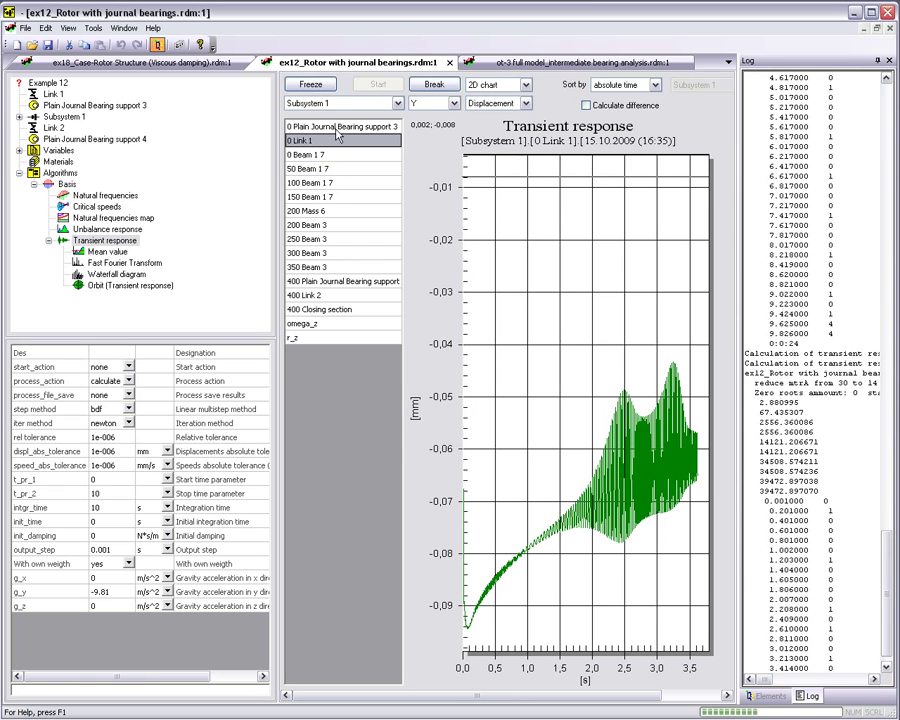
left_click(337, 126)
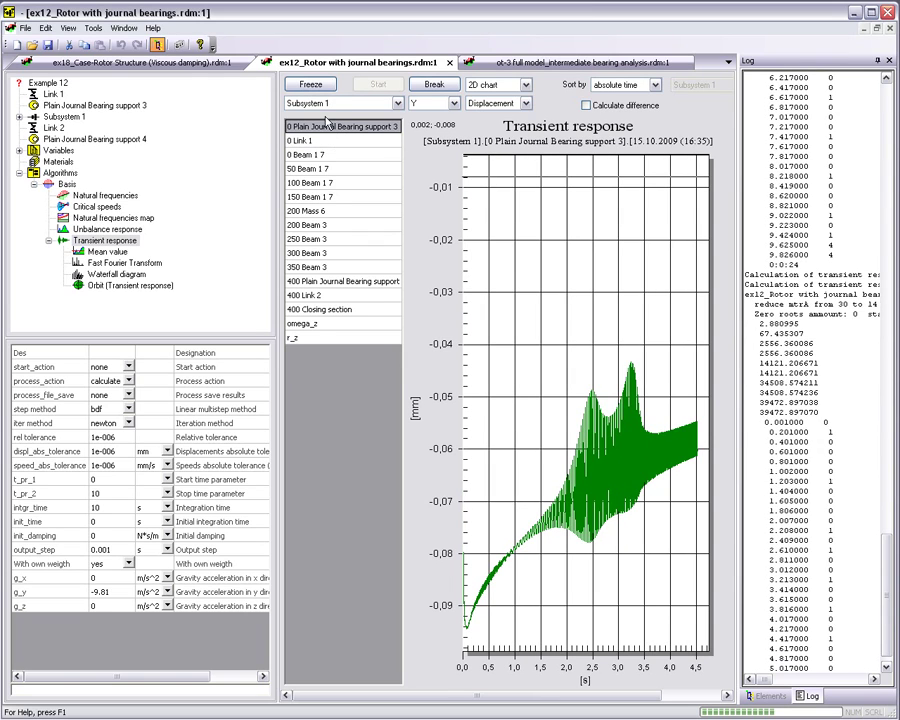
Step: Plot the solver's transient statistics: step size, order and number of internal steps
left_click(330, 103)
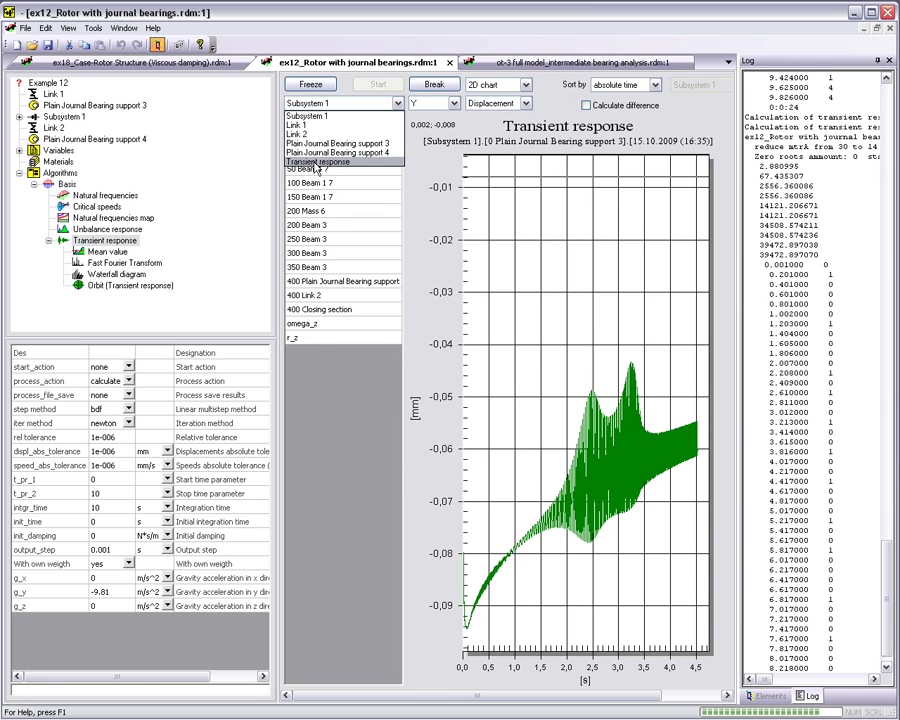
left_click(315, 162)
left_click(323, 156)
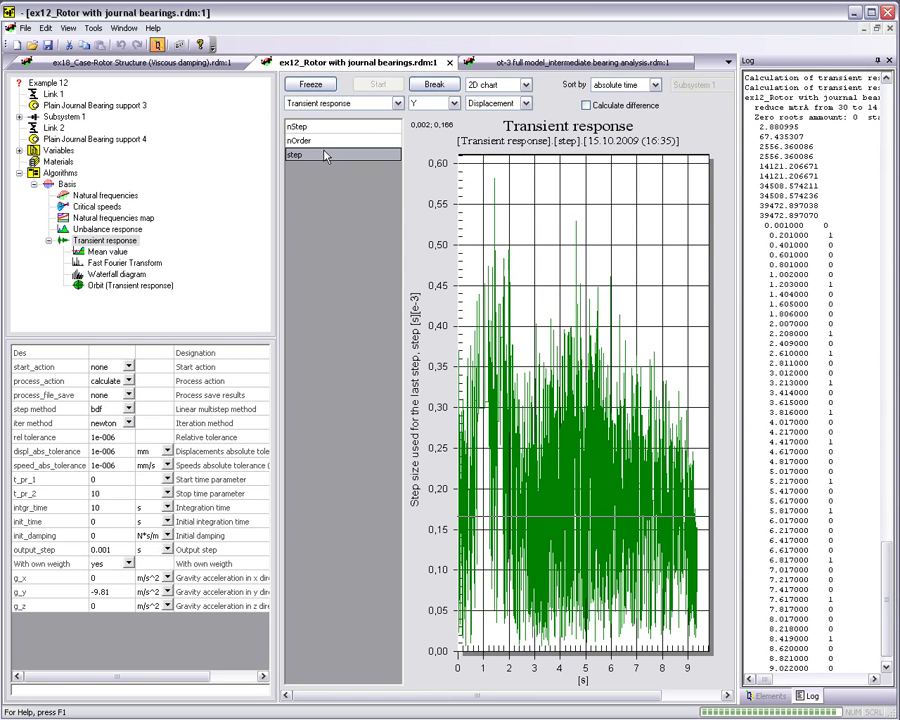
left_click(310, 126)
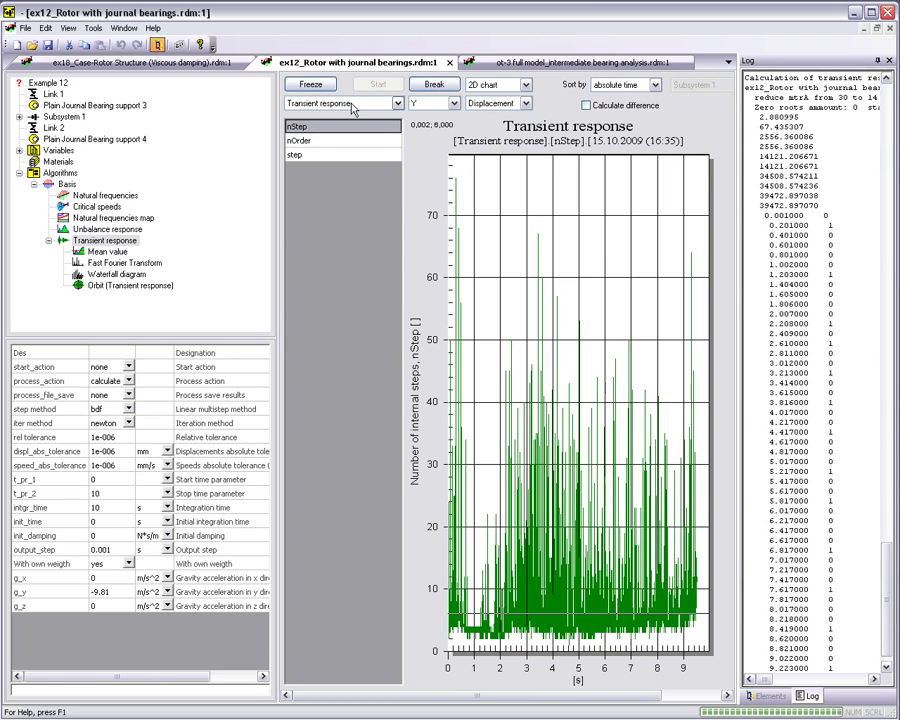
Step: Return to Subsystem 1 and plot displacements of 100 Beam 1 7 and other rotor elements
left_click(330, 103)
left_click(322, 117)
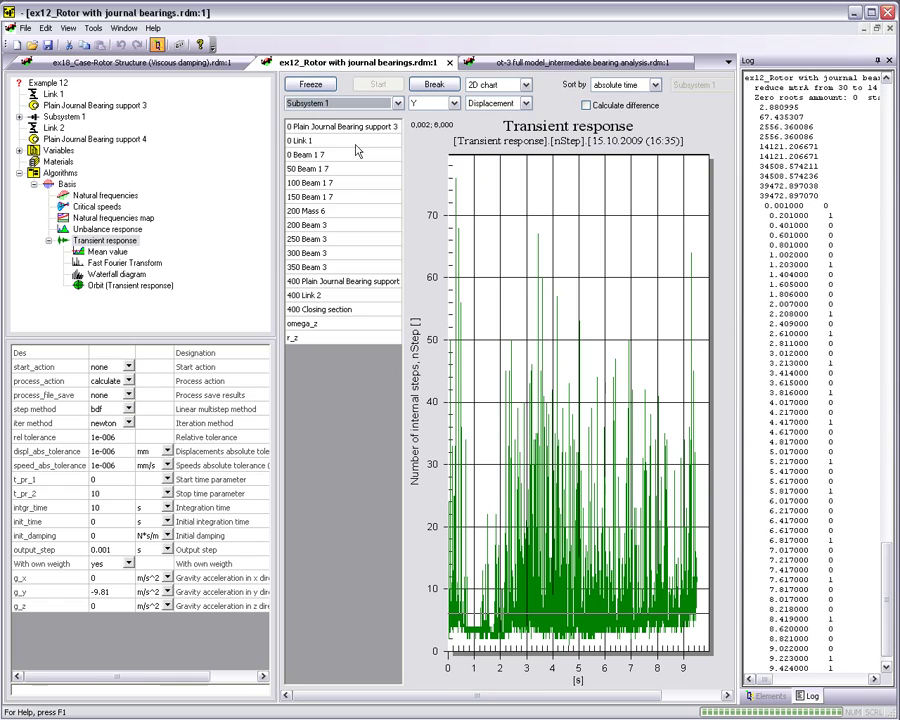
left_click(525, 103)
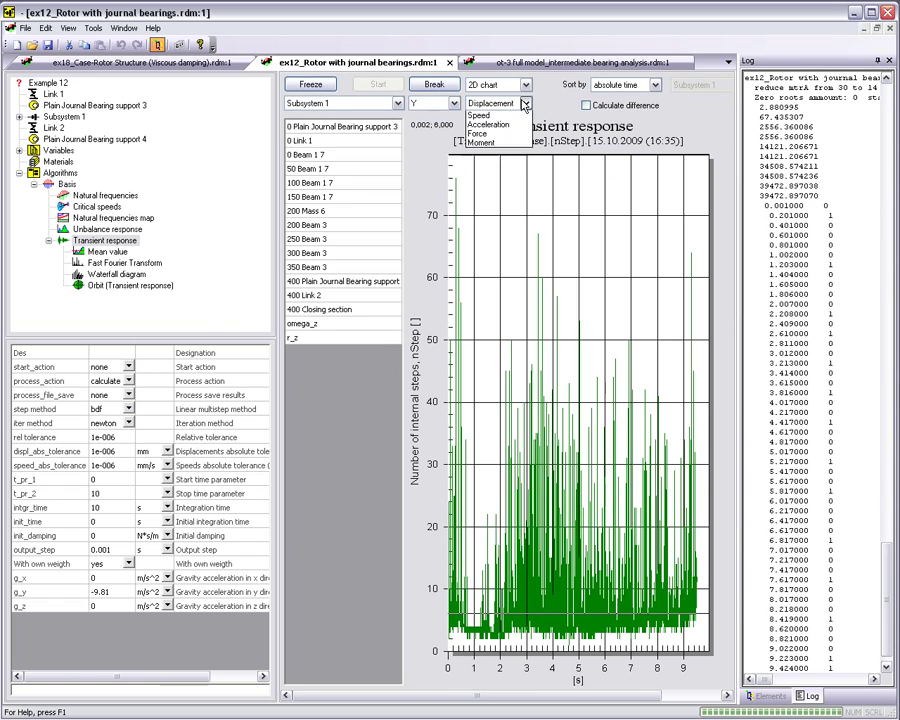
left_click(490, 116)
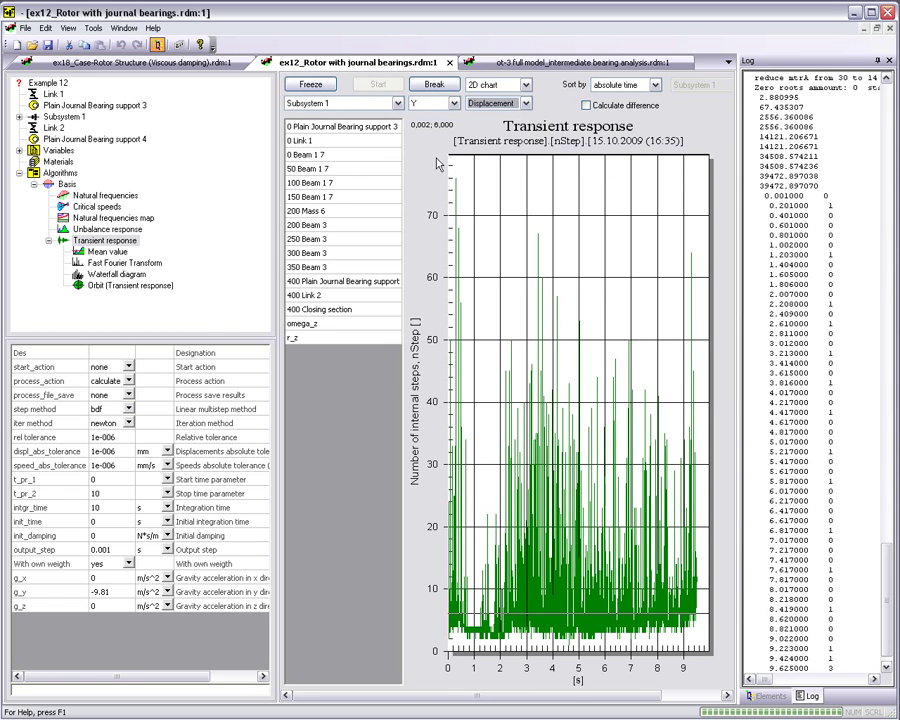
left_click(355, 184)
left_click(340, 225)
left_click(330, 155)
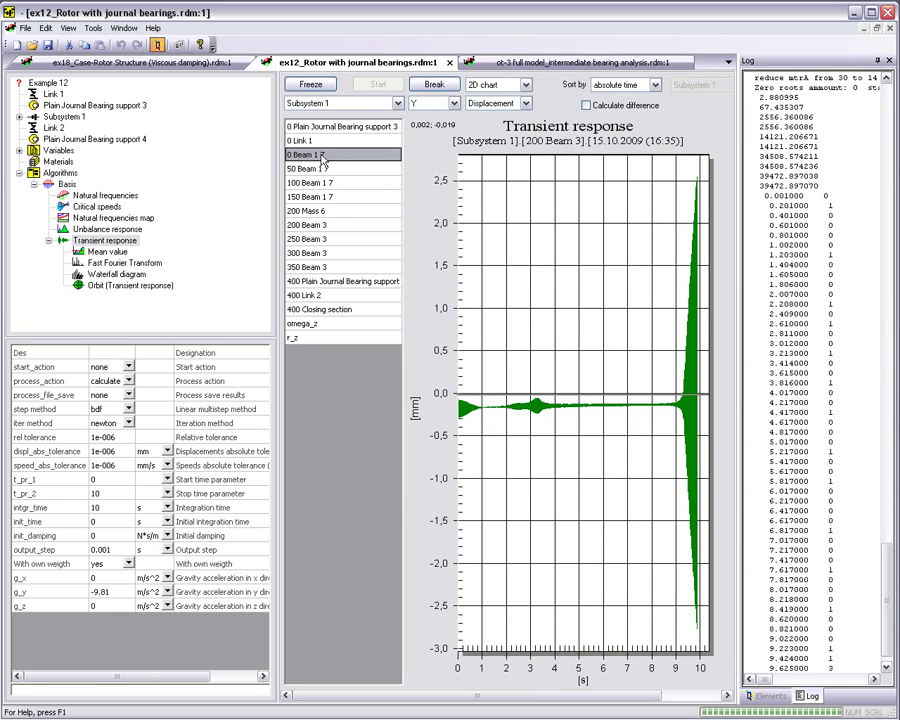
Step: Show the transient mean value plot, then the orbits, rotated to a side view
left_click(104, 252)
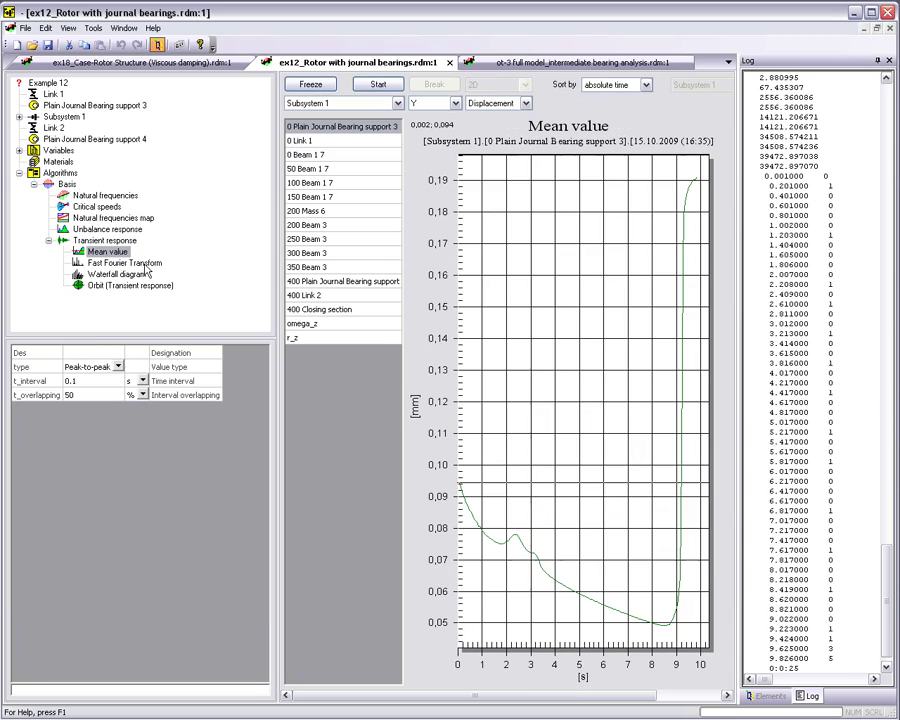
left_click(140, 285)
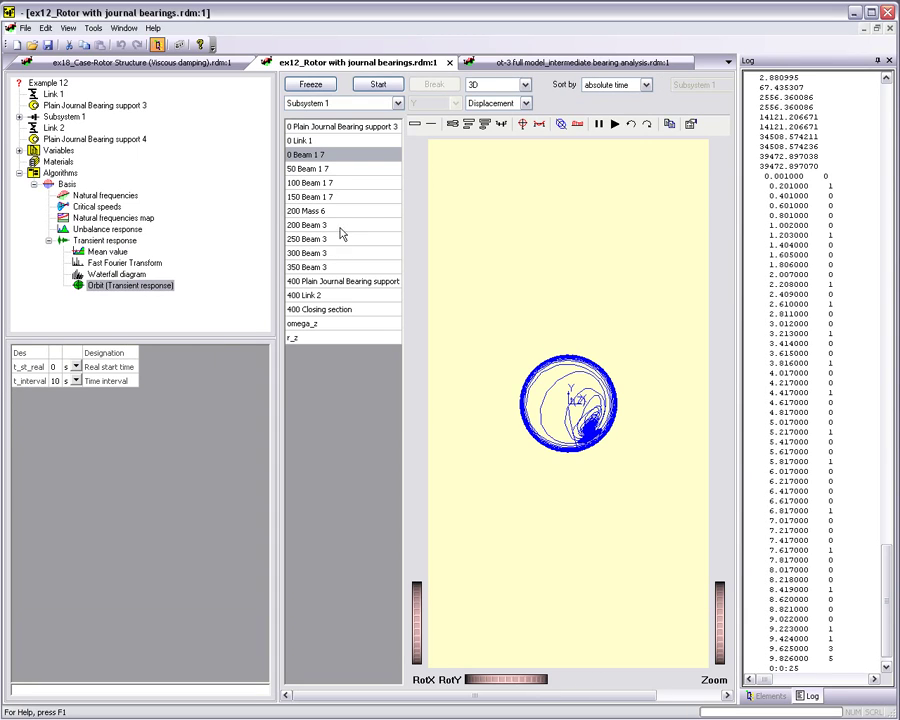
left_click_drag(518, 360, 685, 350)
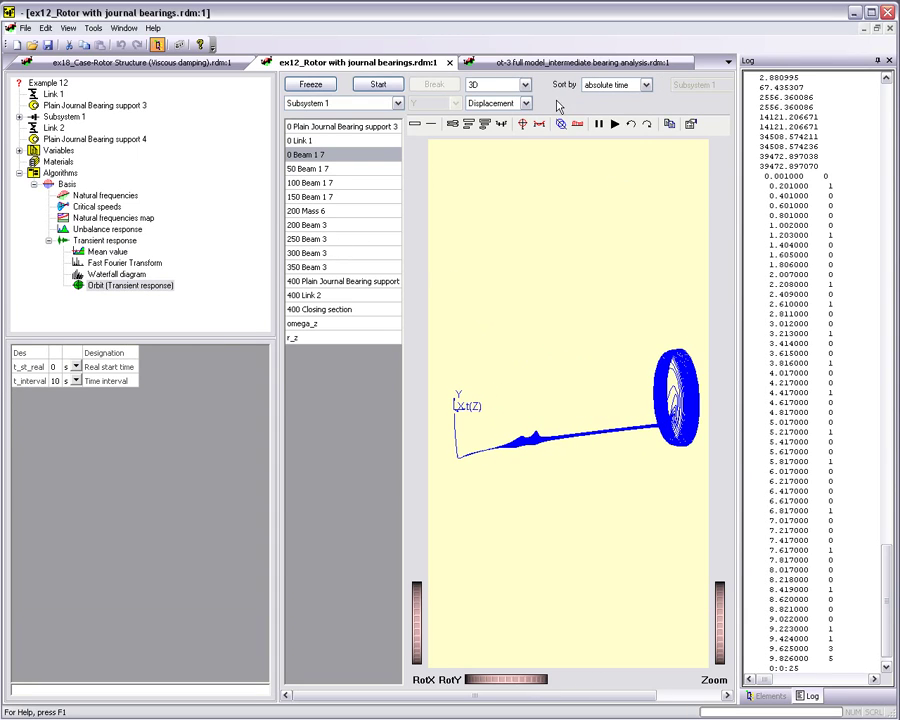
Step: Display the orbits as a flat 2D polar plot, then return to the rotated 3D view
left_click(525, 85)
left_click(490, 101)
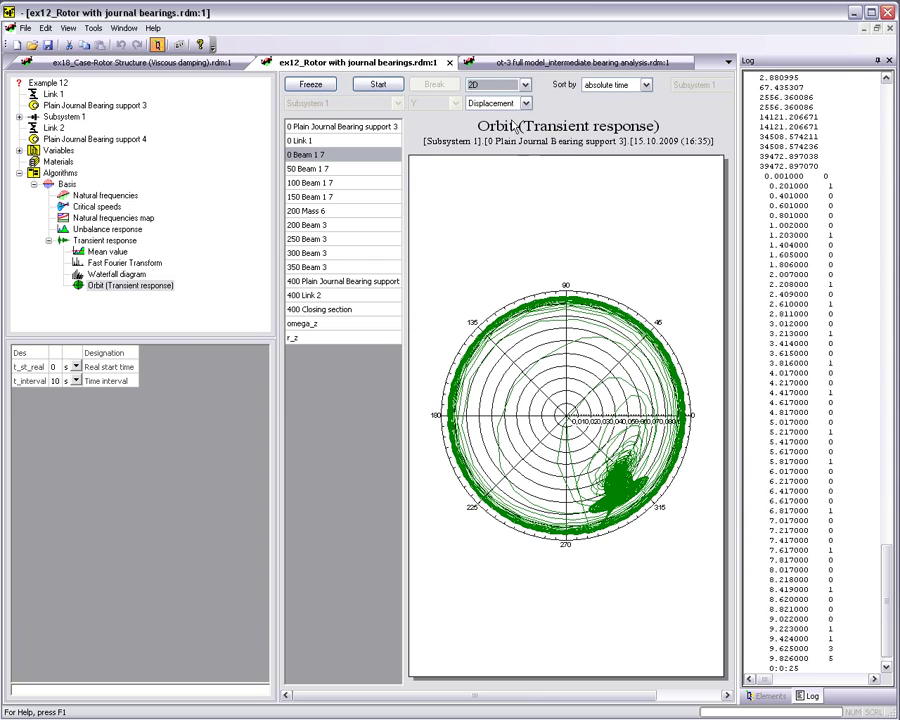
left_click(495, 85)
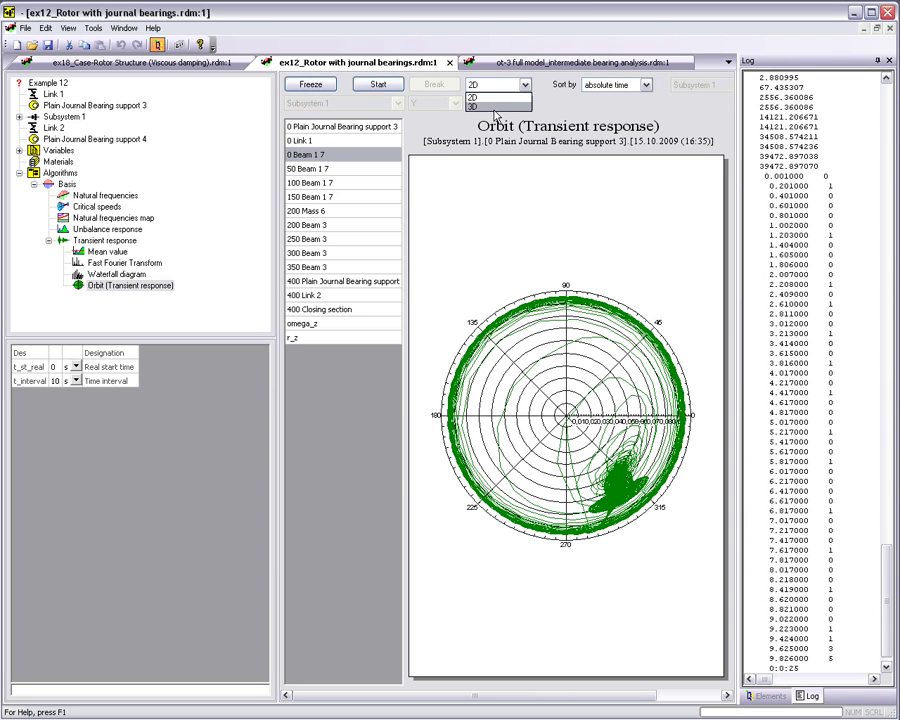
left_click(493, 107)
mouse_move(476, 346)
left_mouse_down()
mouse_move(464, 364)
mouse_move(637, 434)
mouse_move(644, 416)
left_mouse_up()
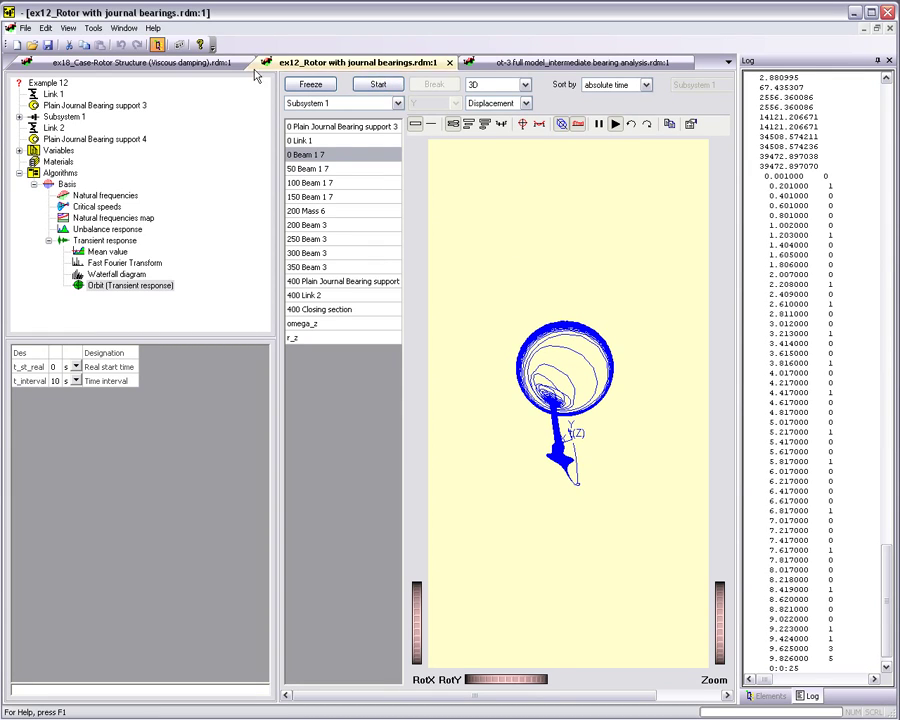
Step: After viewing bearing support 3, open ex18 case-rotor and select element 100 Shell 2 7
left_click(128, 105)
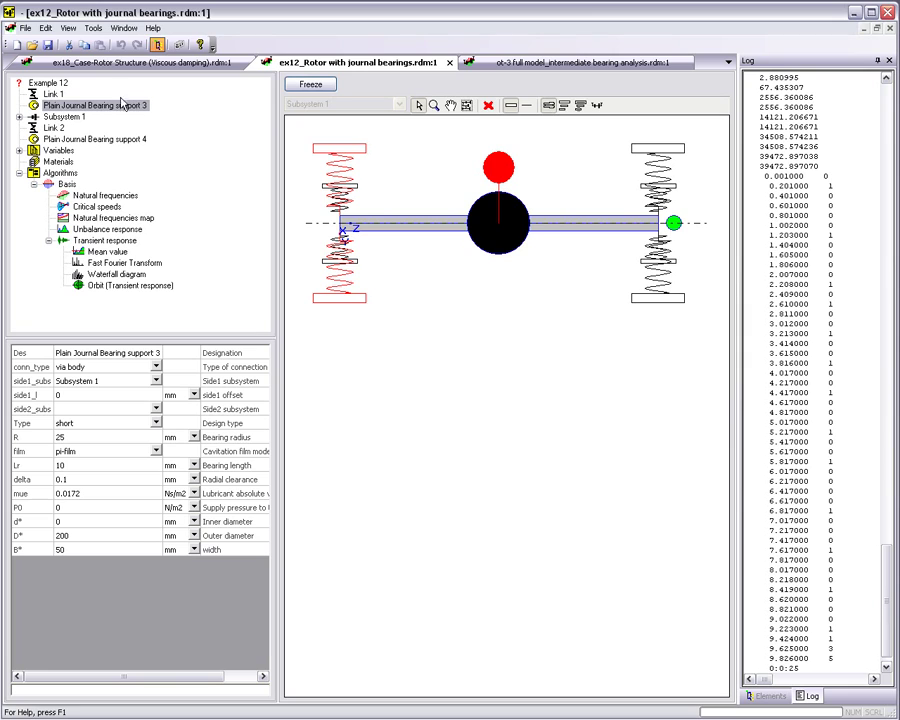
left_click(110, 64)
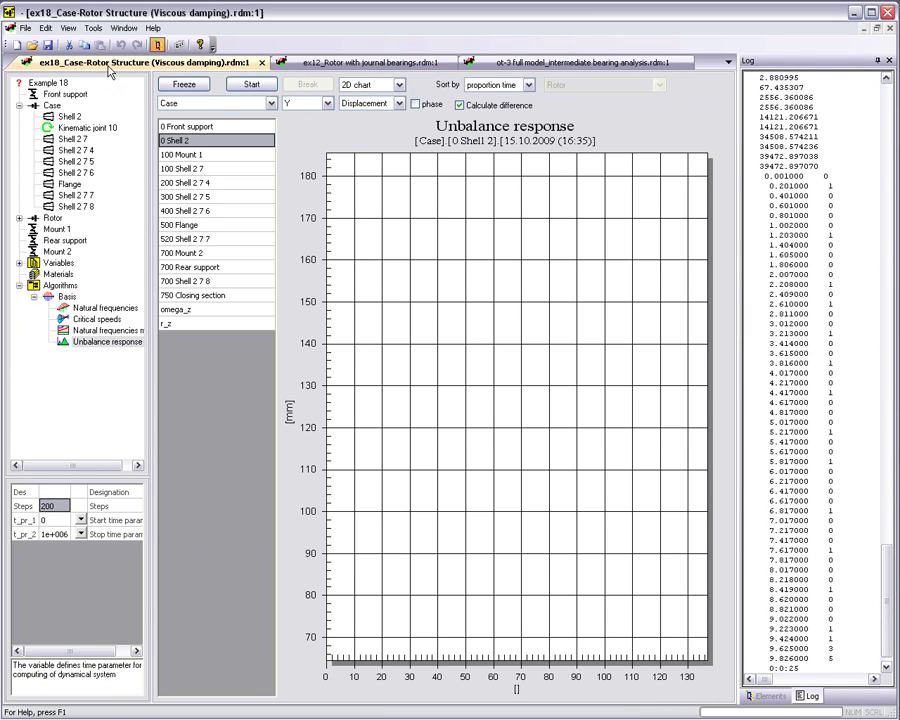
left_click(180, 170)
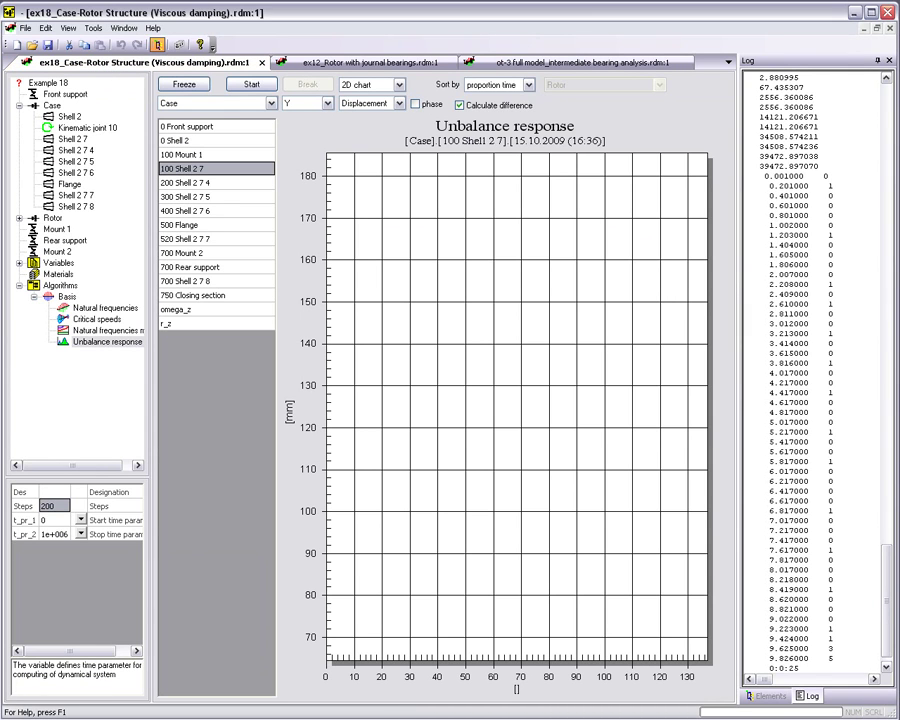